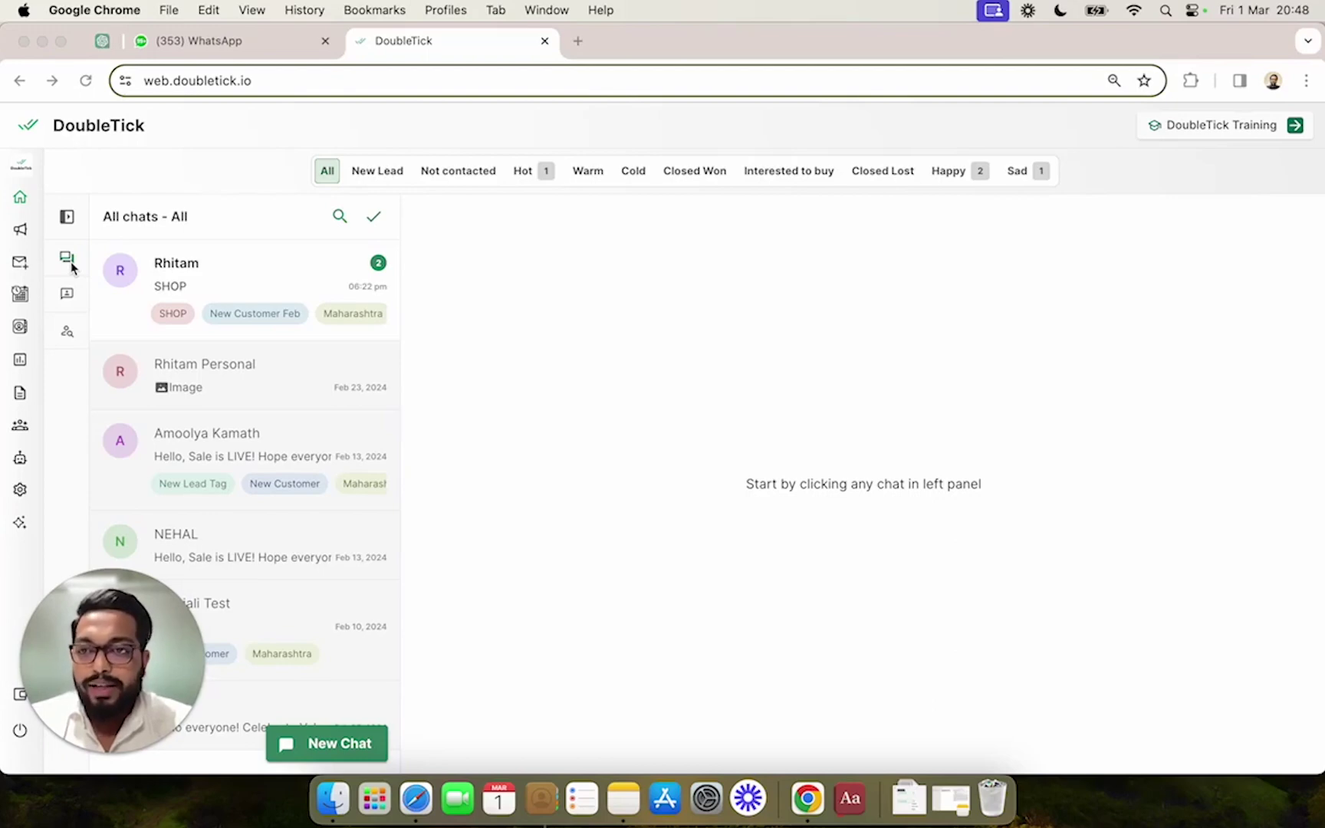
Expand the inbox filter panel and review the status categories under All chats and My chats
left_click(67, 218)
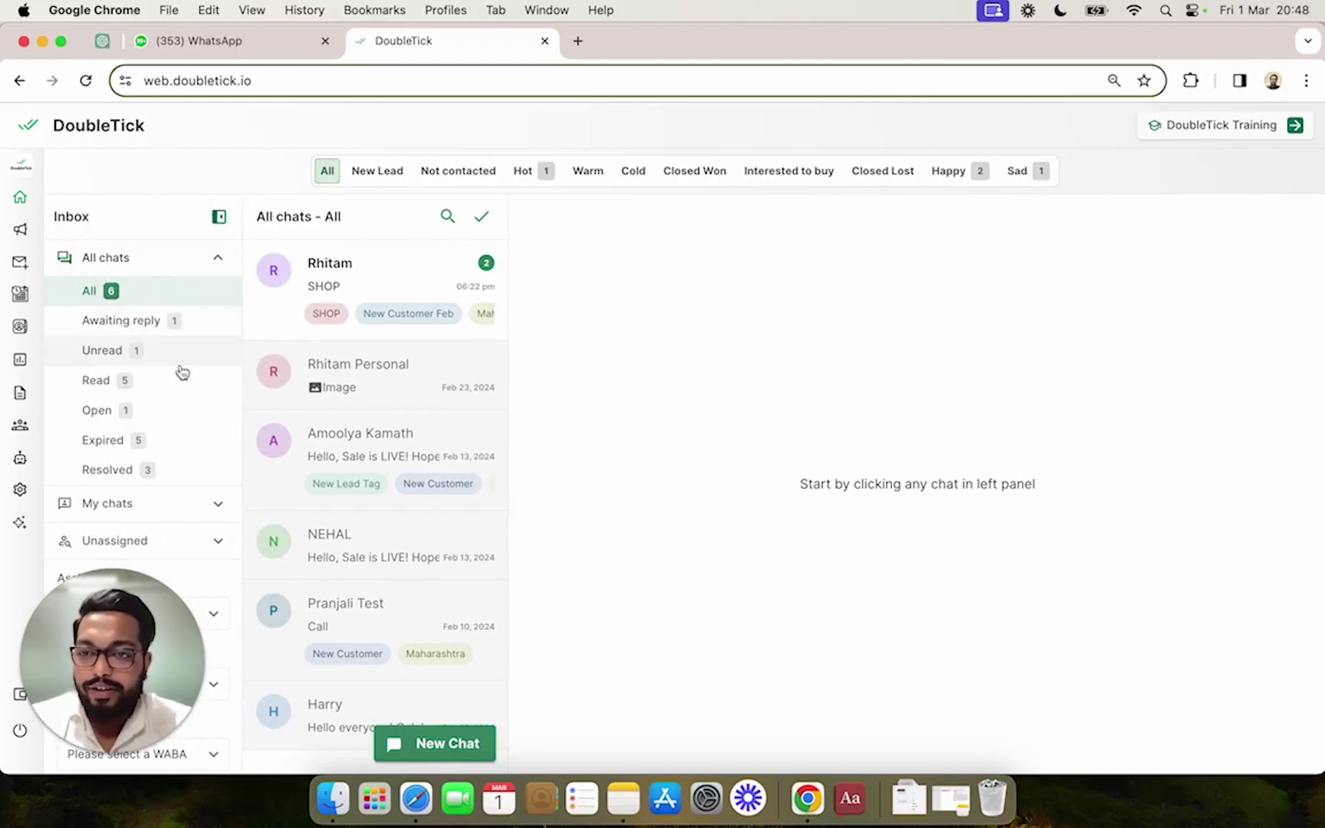
scroll(180, 429, "down", 1)
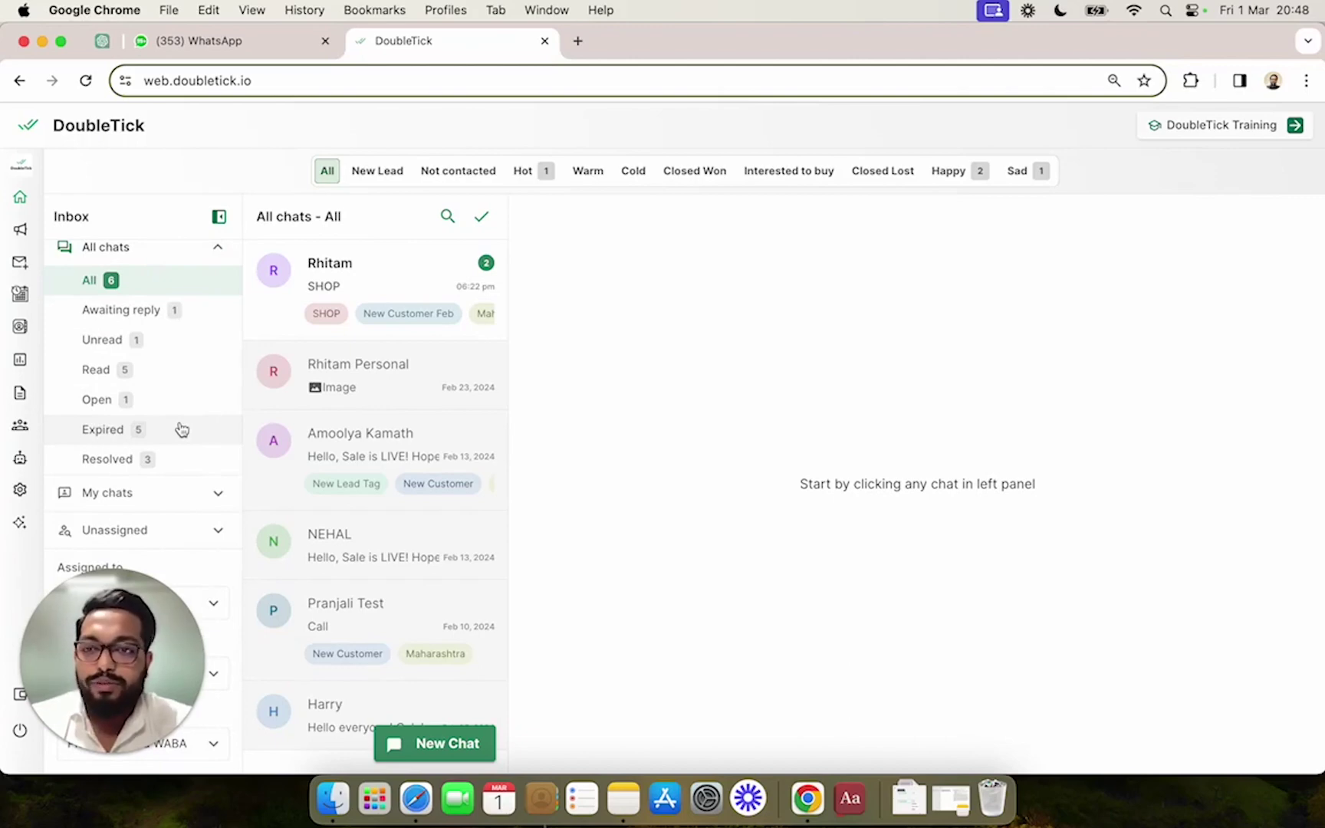
scroll(218, 264, "up", 1)
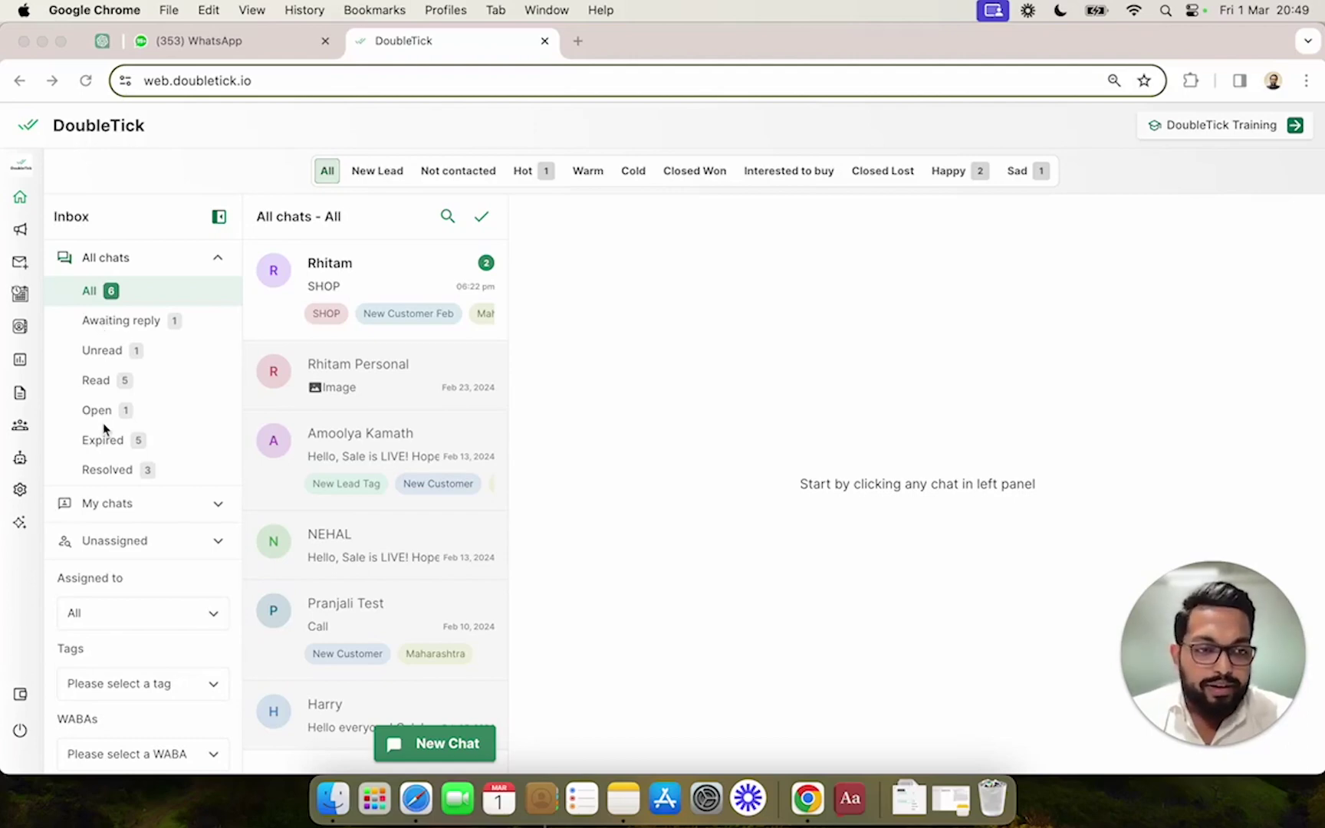
left_click(117, 264)
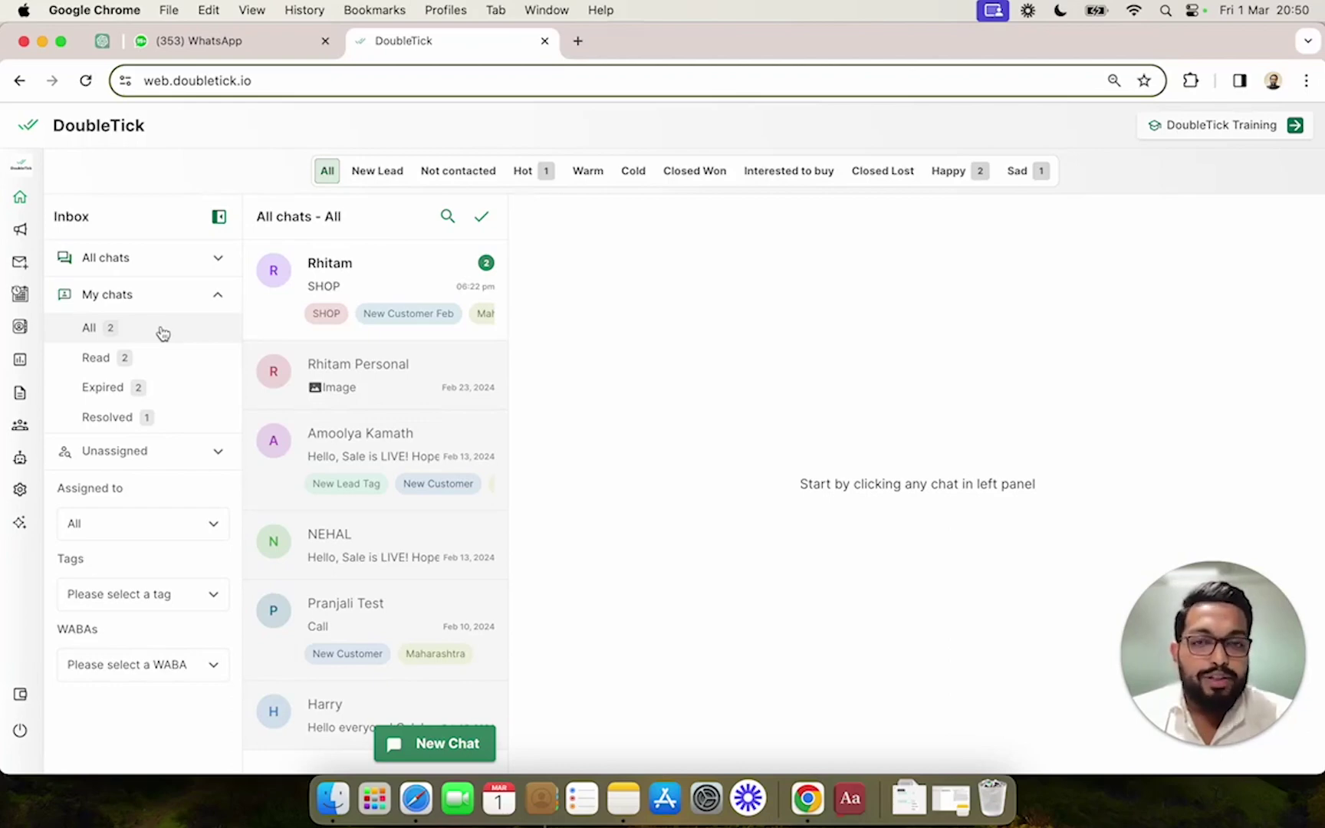
Return to the All chats categories and filter the chat list by Unread
left_click(191, 260)
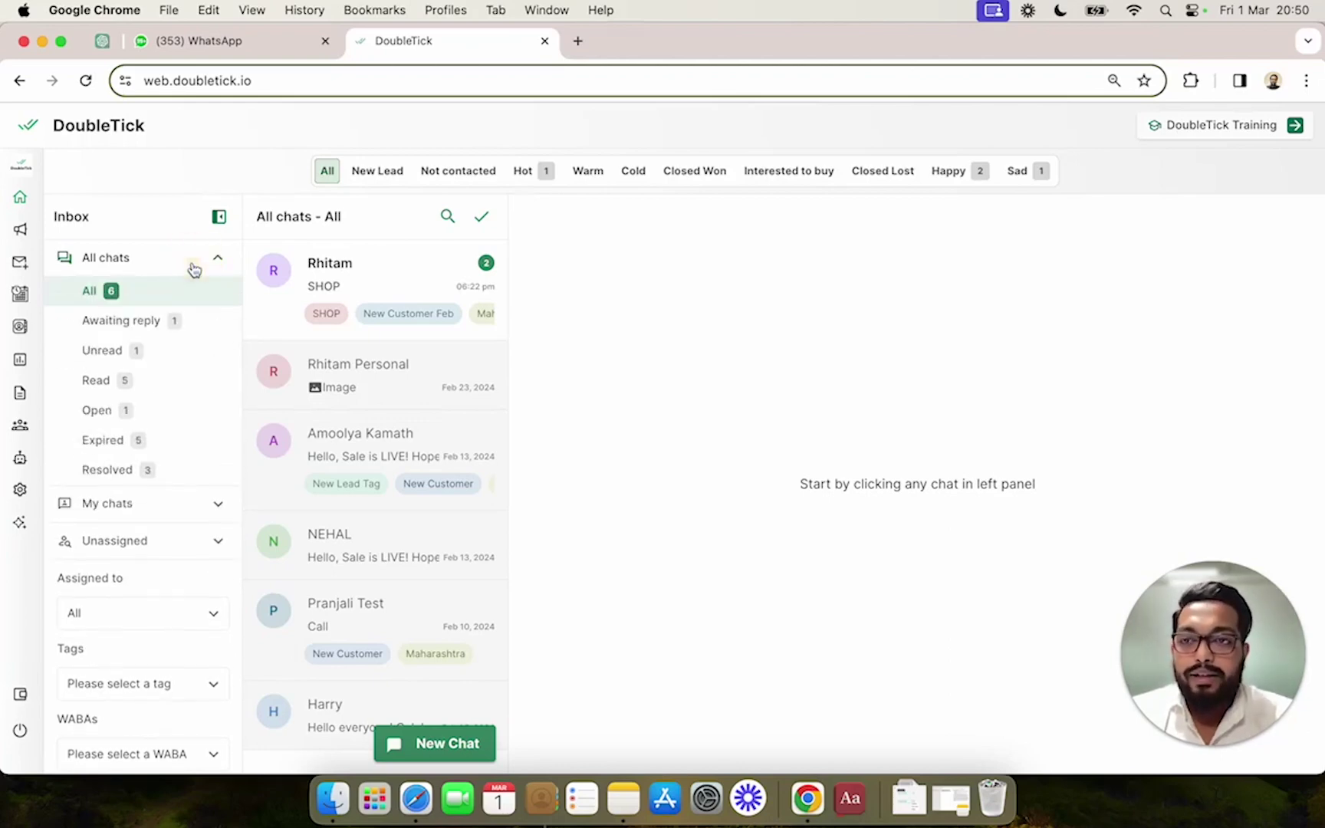
left_click(130, 326)
left_click(131, 351)
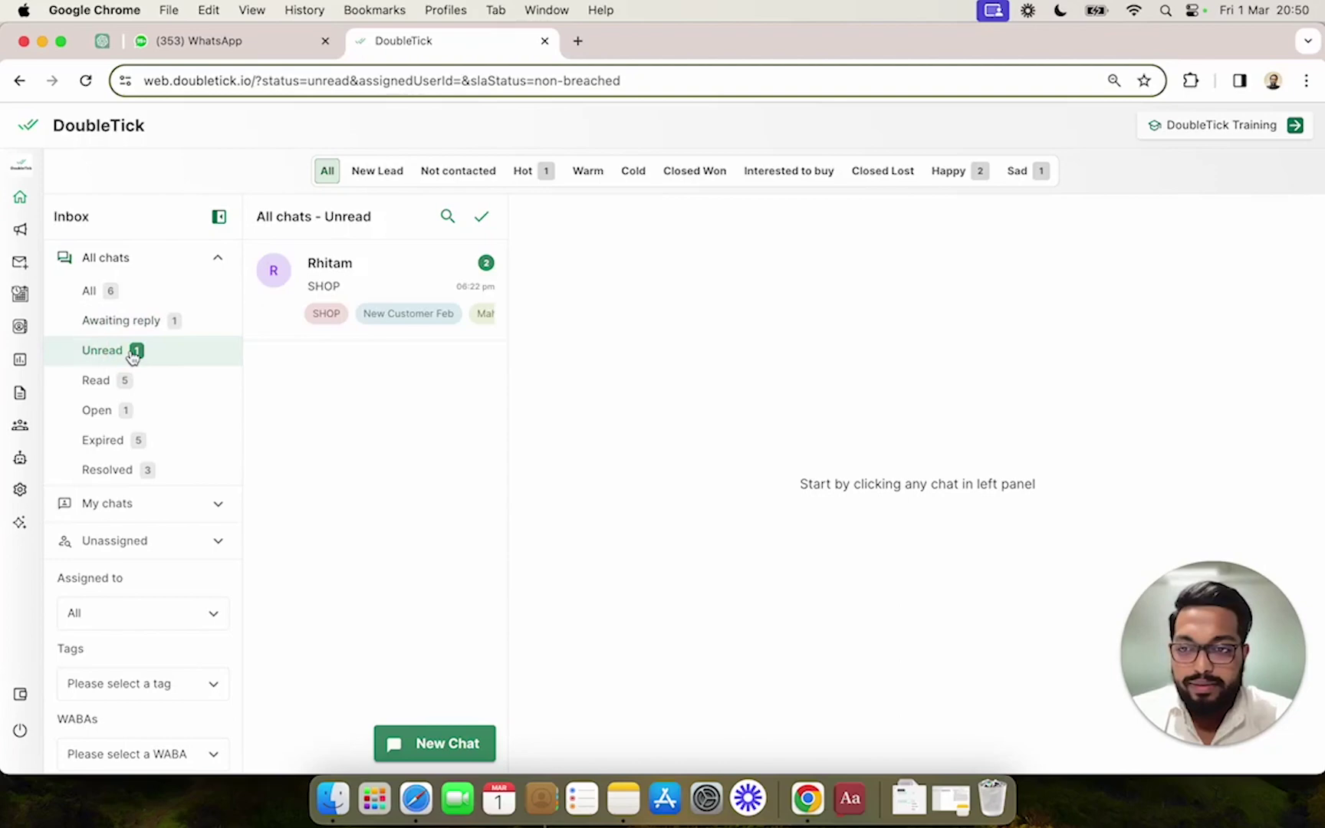
Open the conversation listed under all Unassigned chats and view the agents it can be assigned to
left_click(218, 258)
left_click(207, 335)
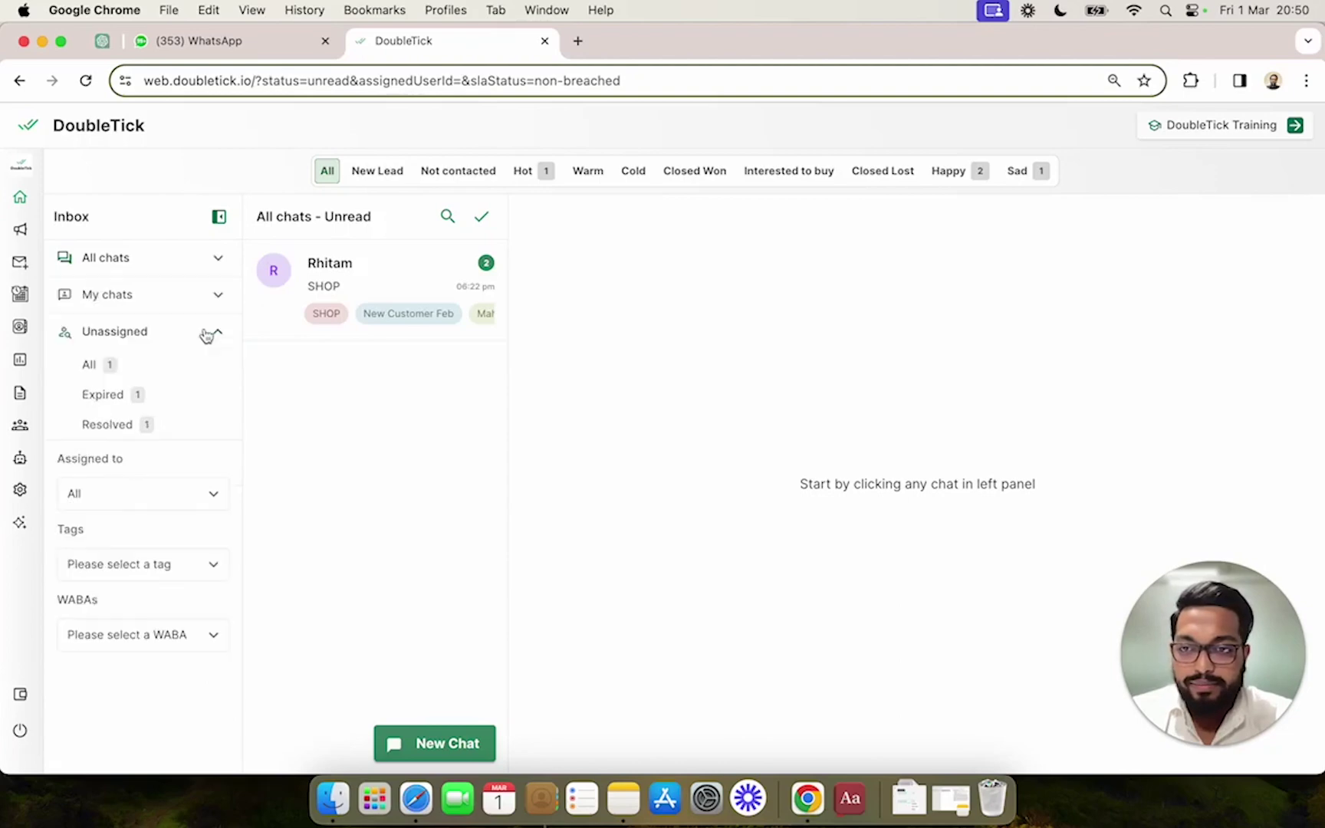
left_click(163, 367)
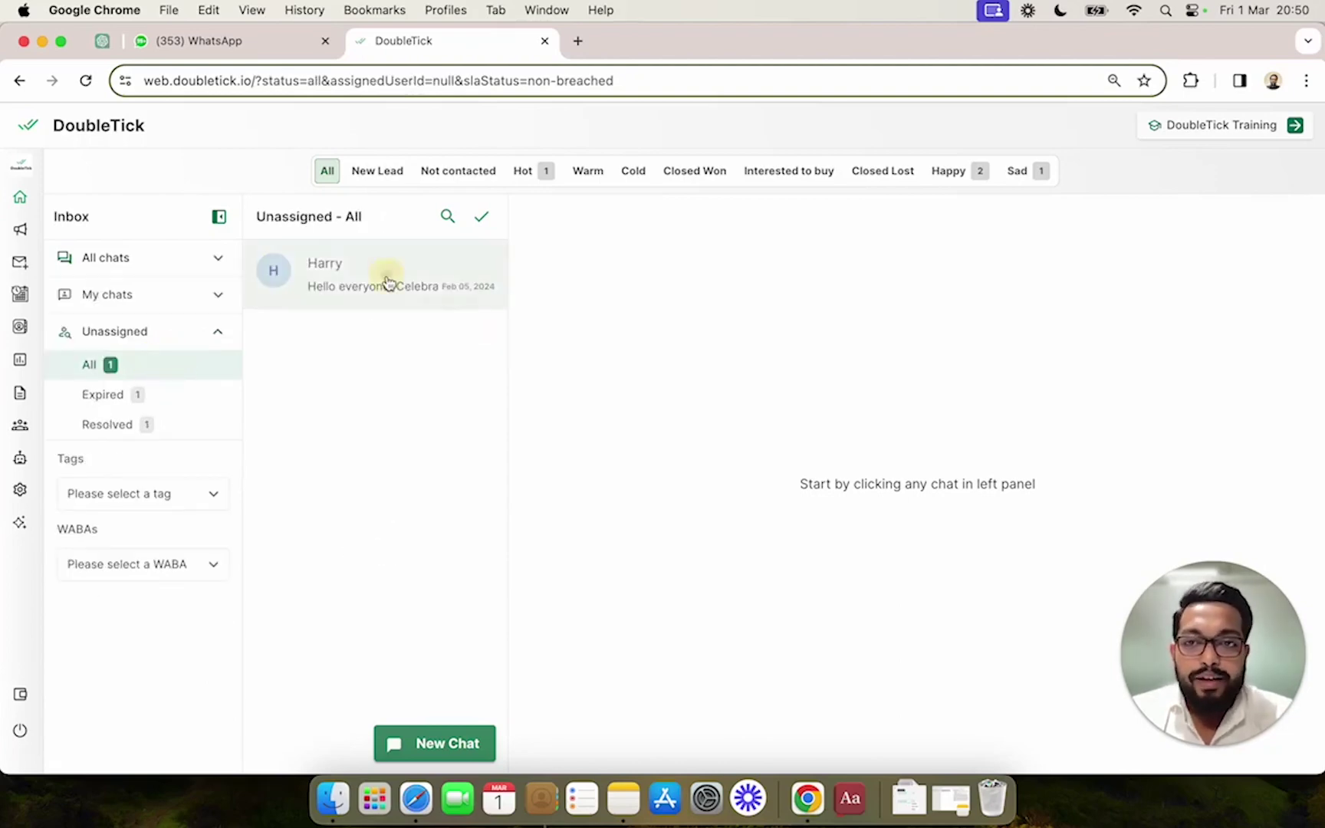
left_click(385, 281)
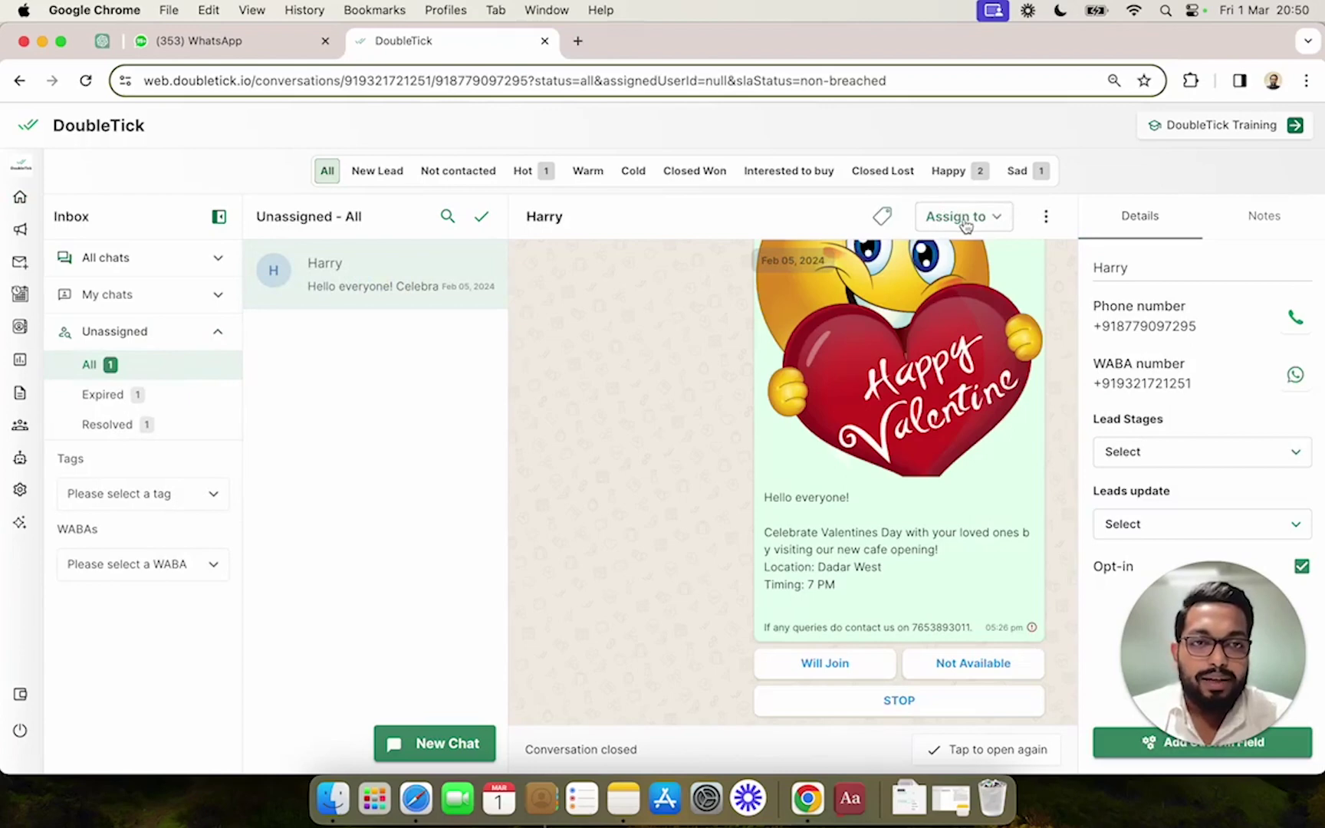
left_click(962, 223)
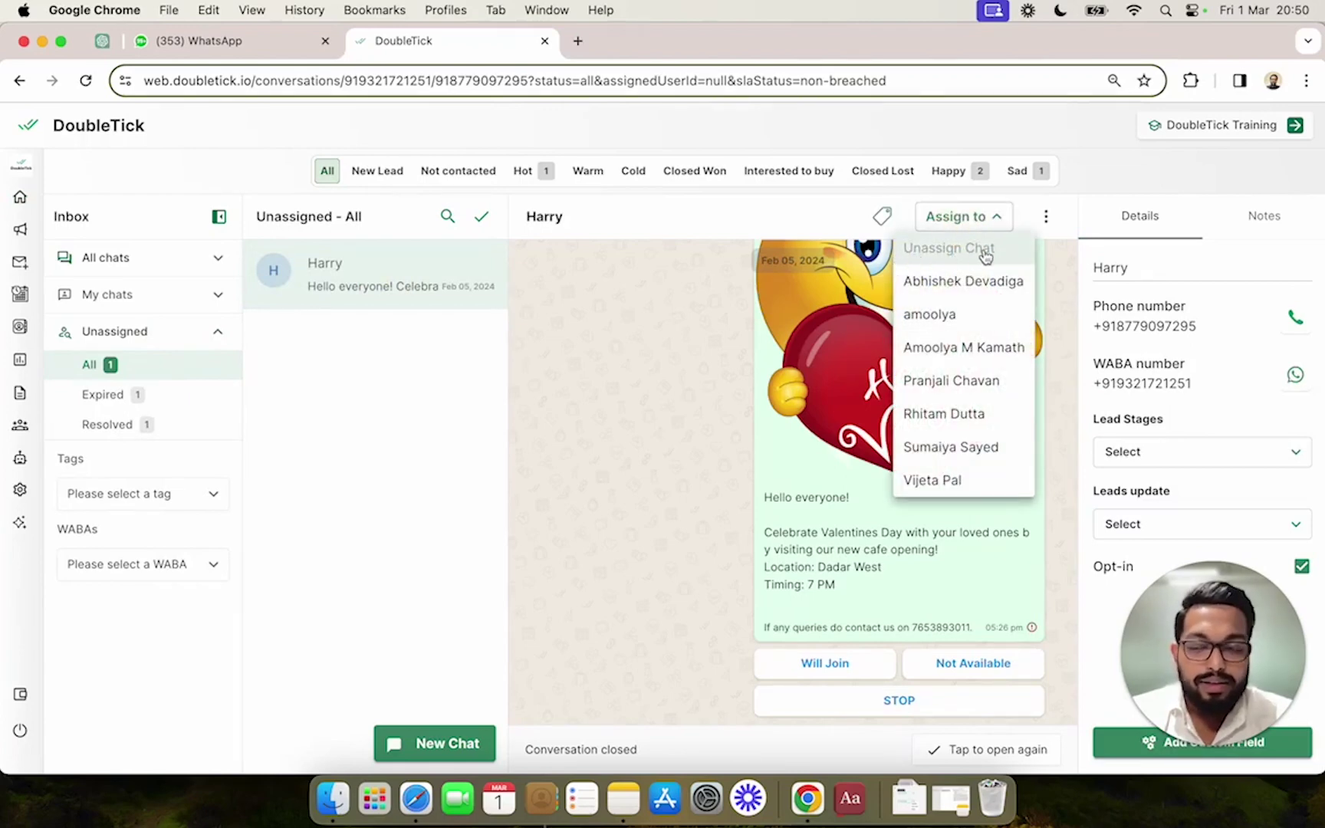
Switch the chat list back to All chats with the All status
left_click(207, 257)
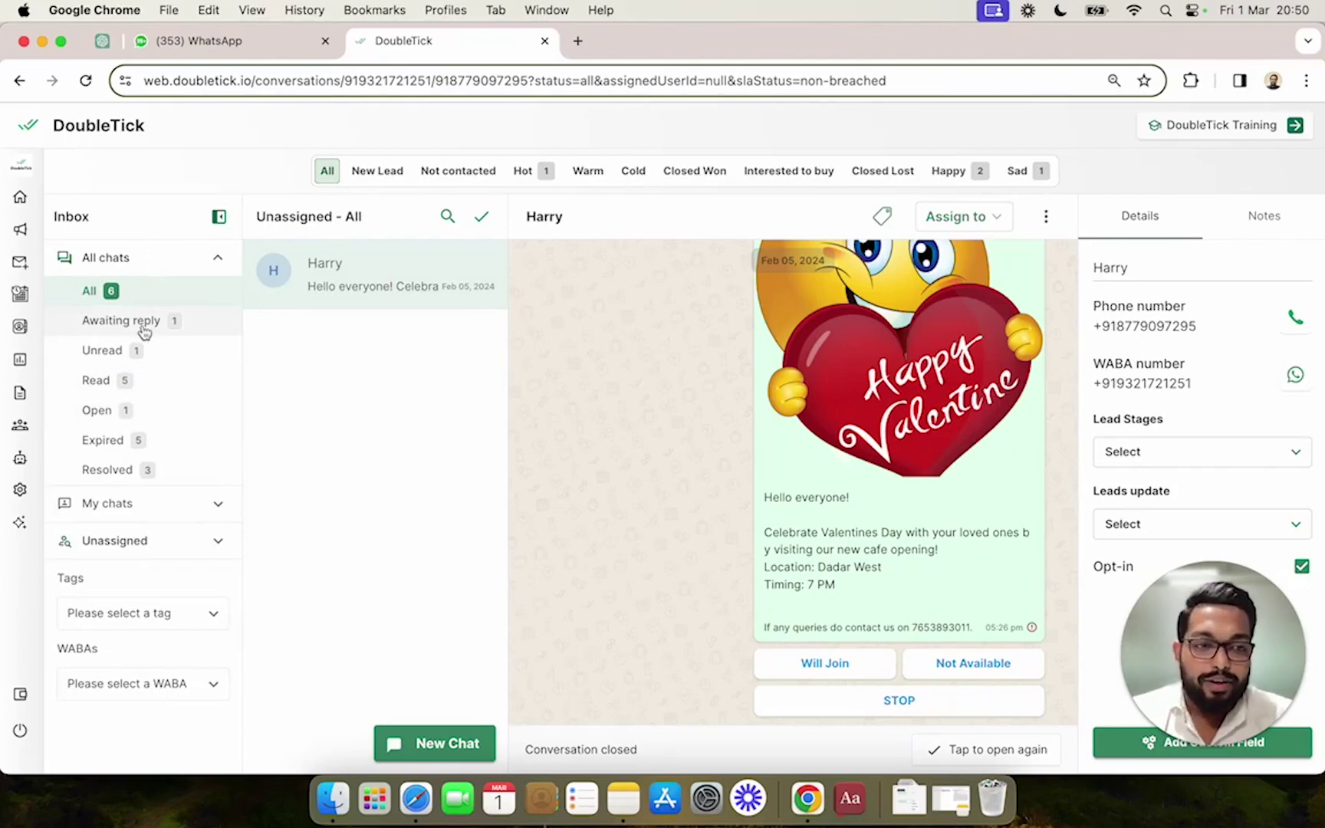
left_click(219, 259)
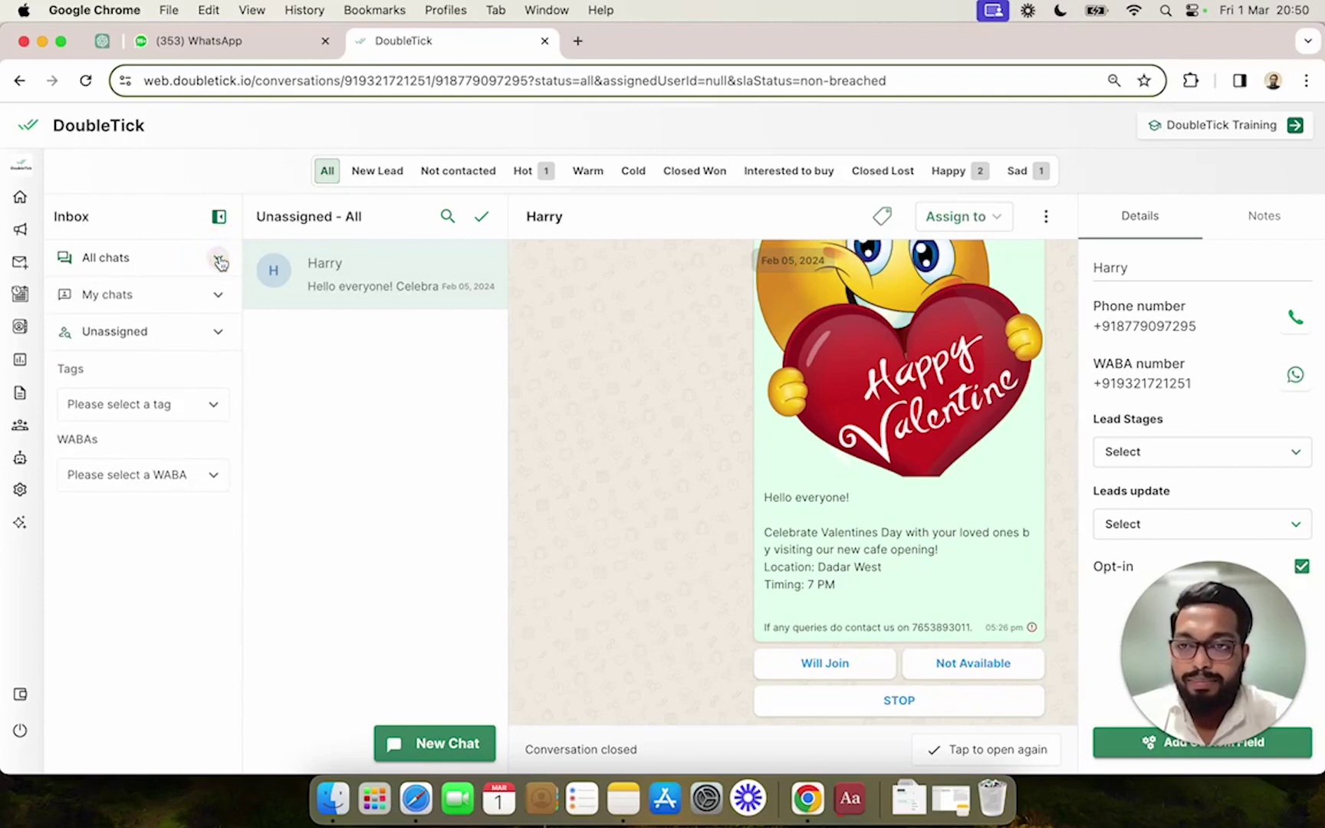
left_click(219, 261)
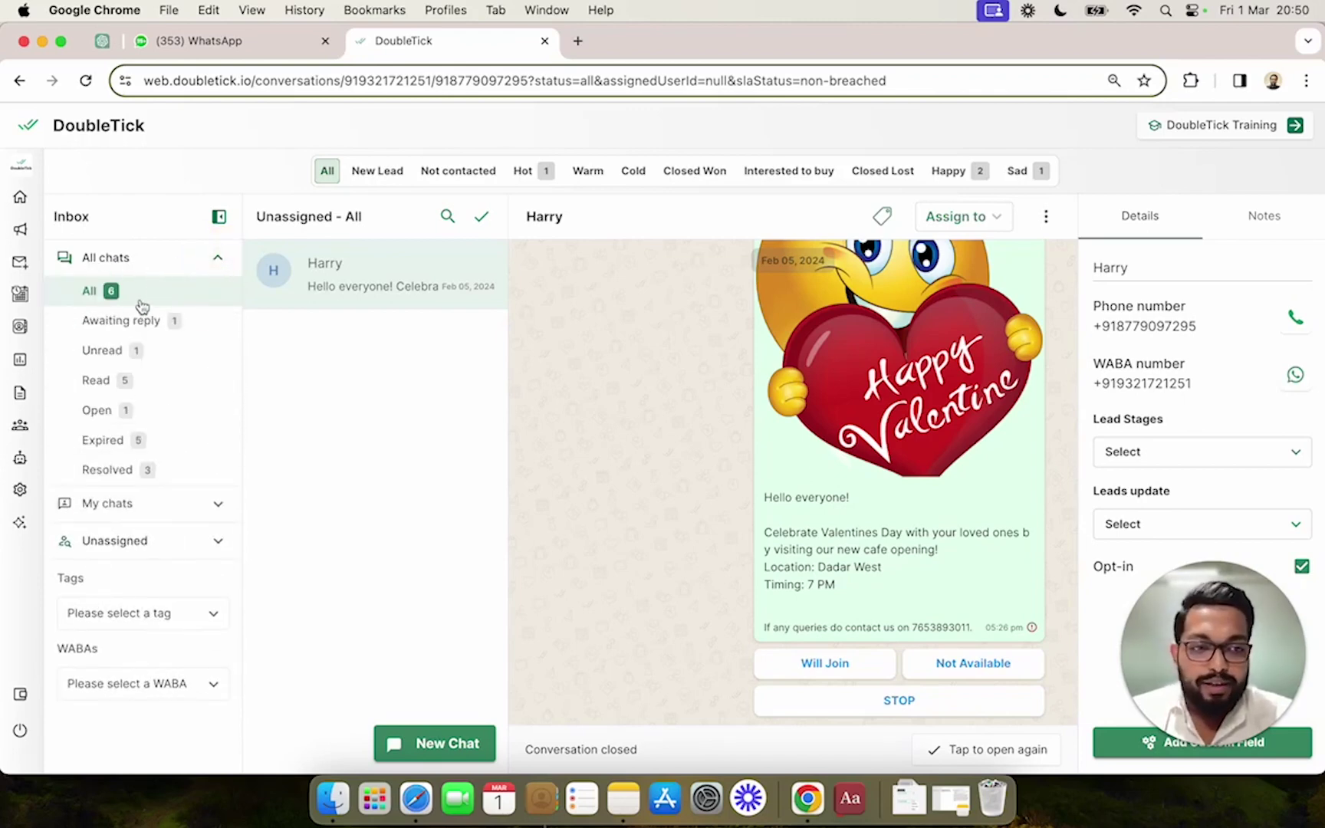
left_click(111, 291)
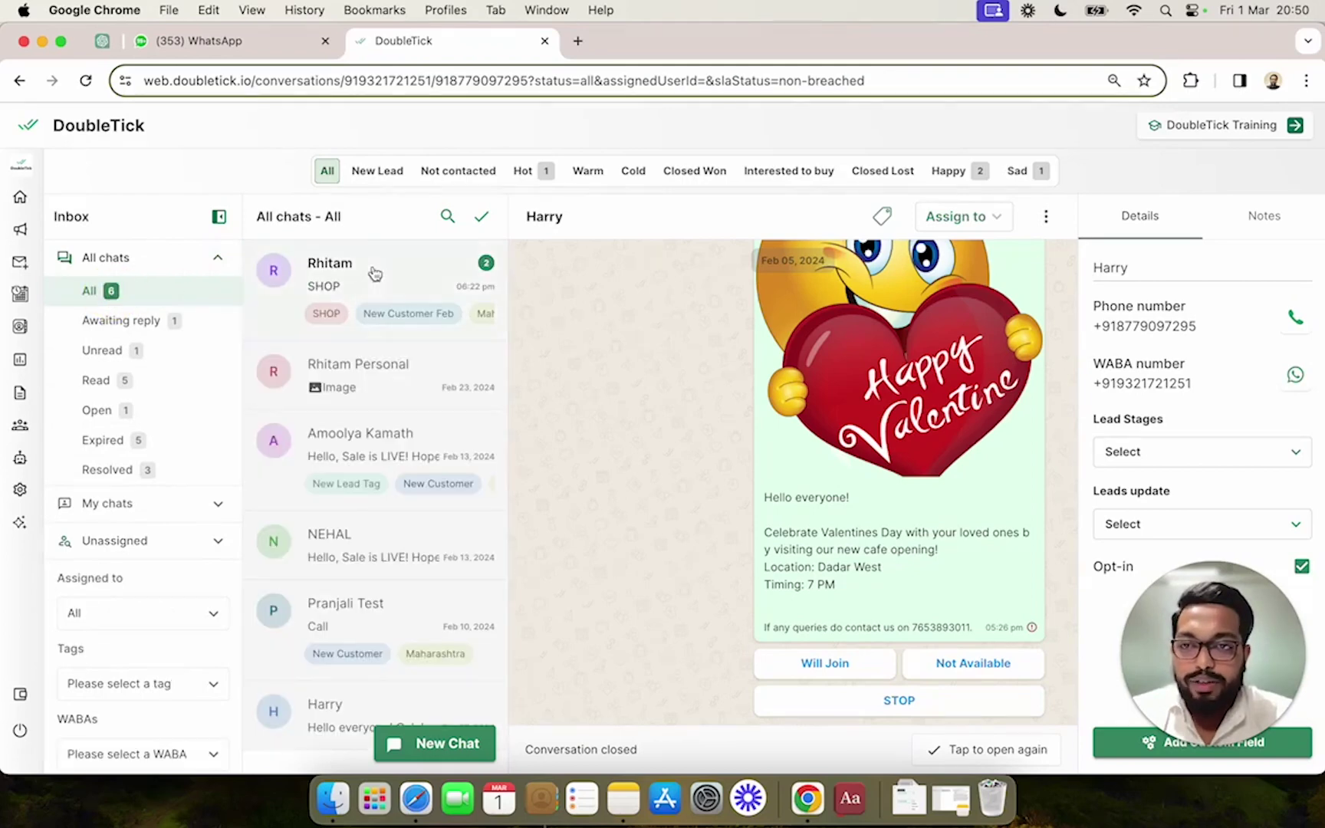
Filter all chats by Awaiting reply and open the listed conversation at its message field
left_click(220, 320)
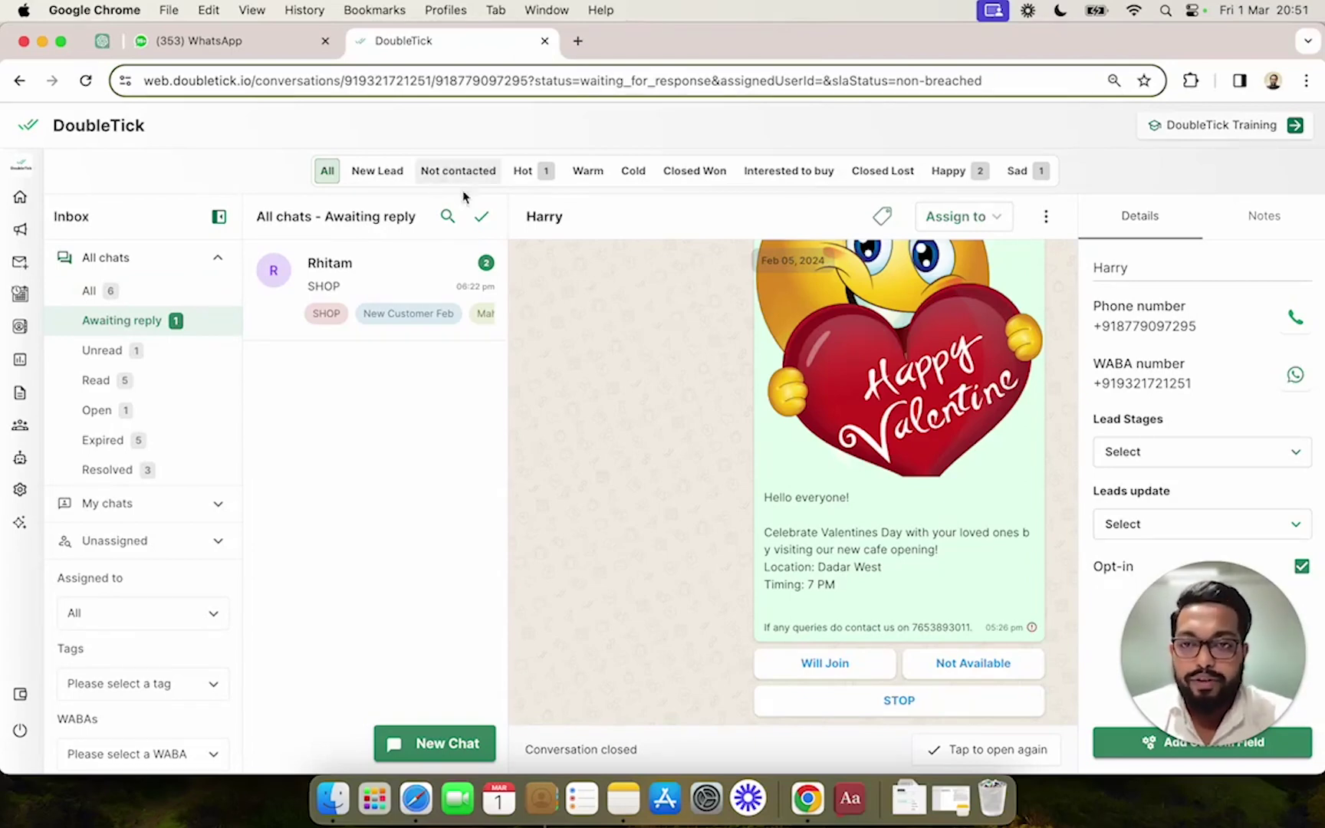
left_click(385, 279)
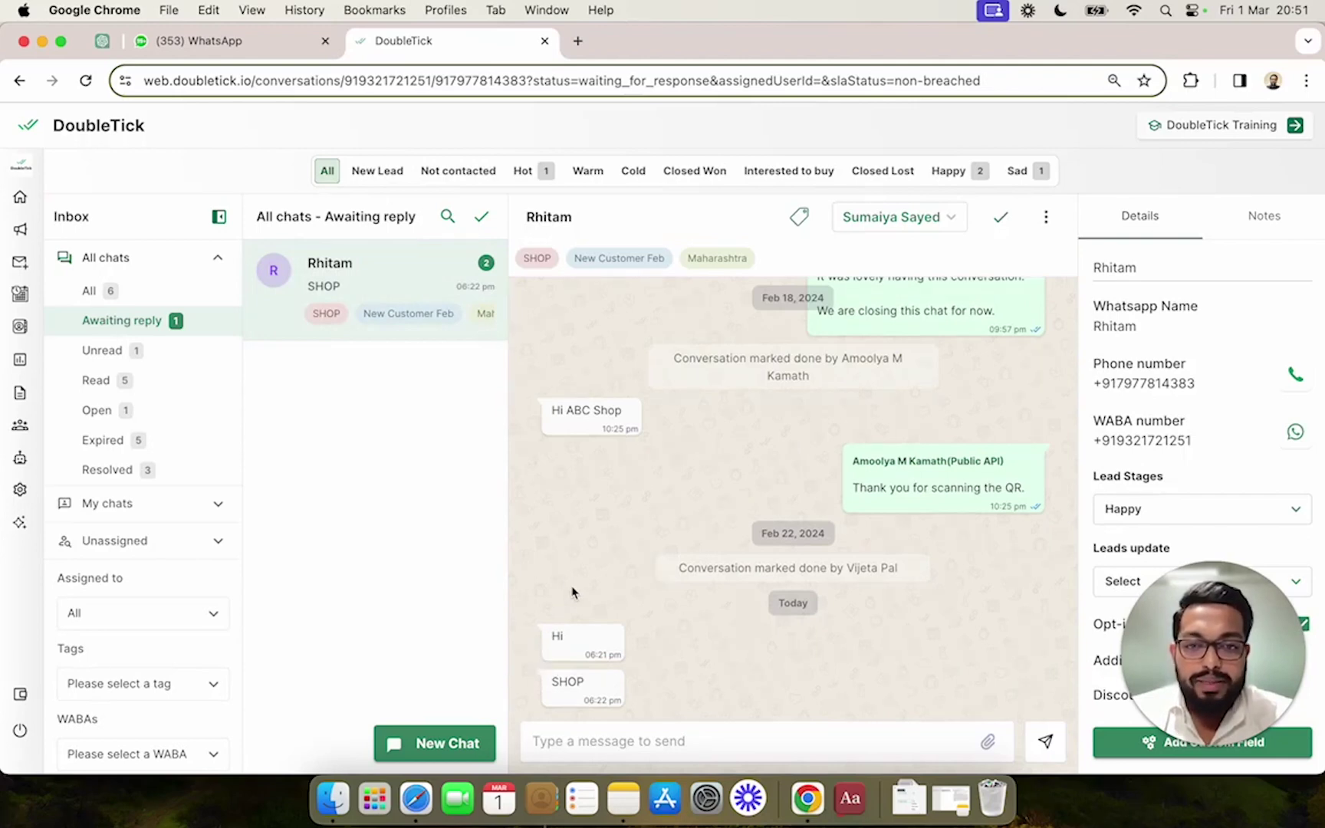
left_click(565, 654)
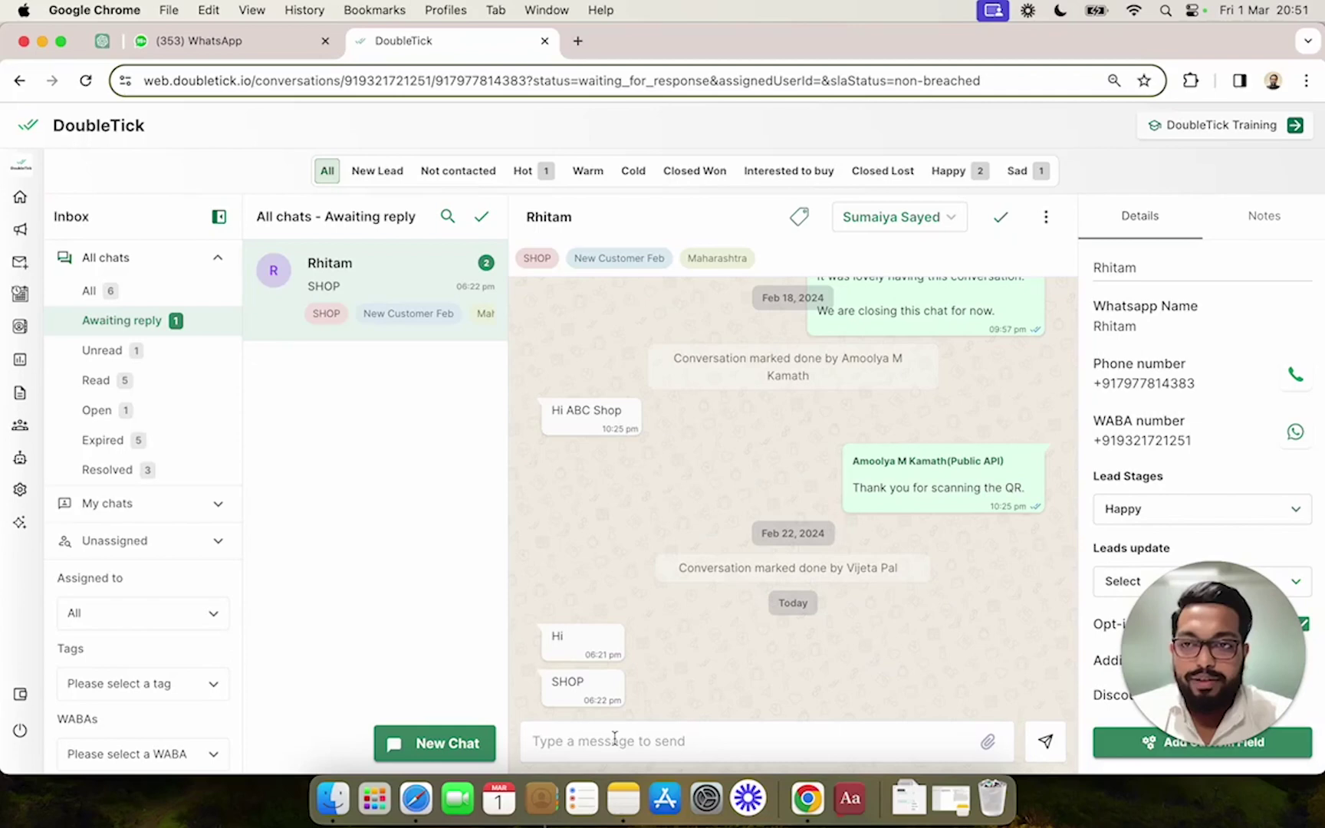
left_click(614, 738)
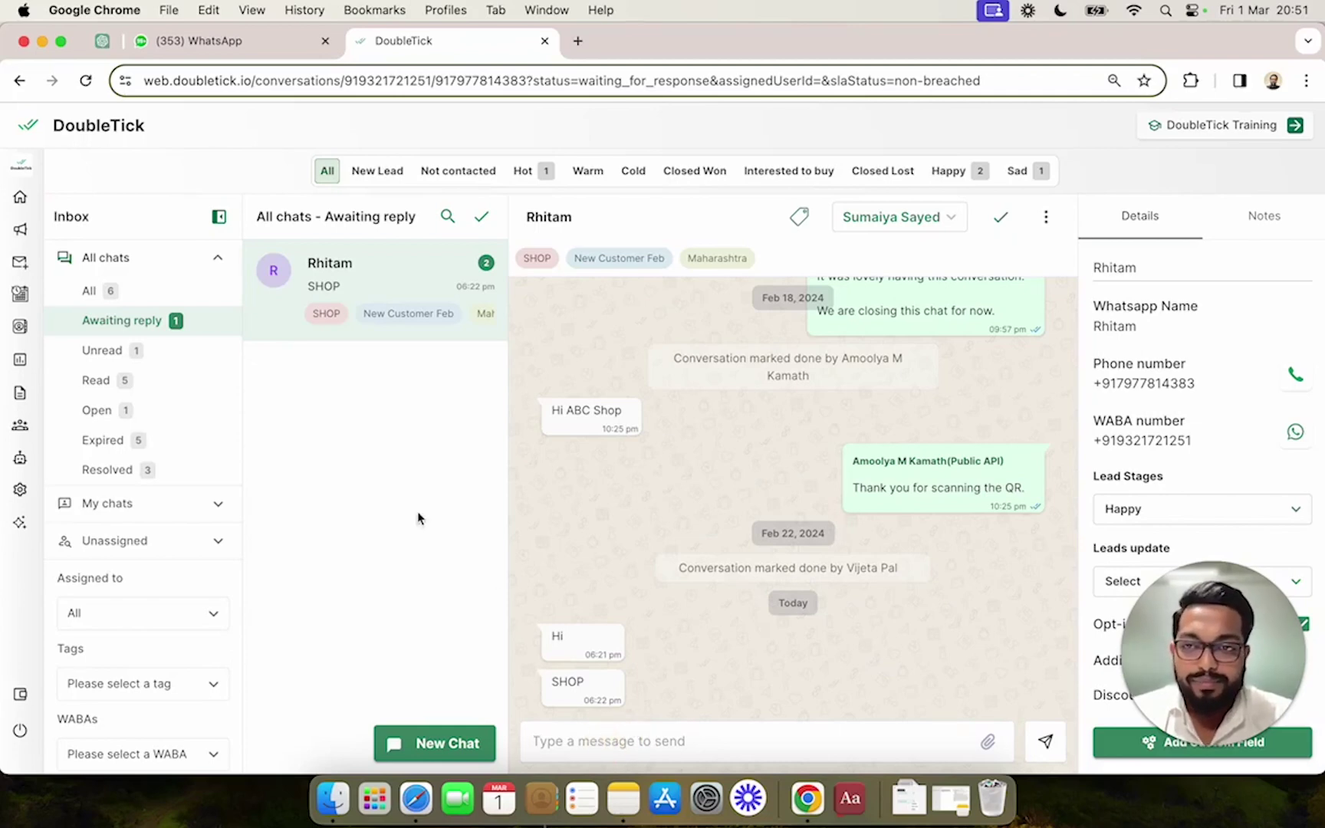
Filter all chats by Unread, open the listed conversation and mark it as read
left_click(190, 364)
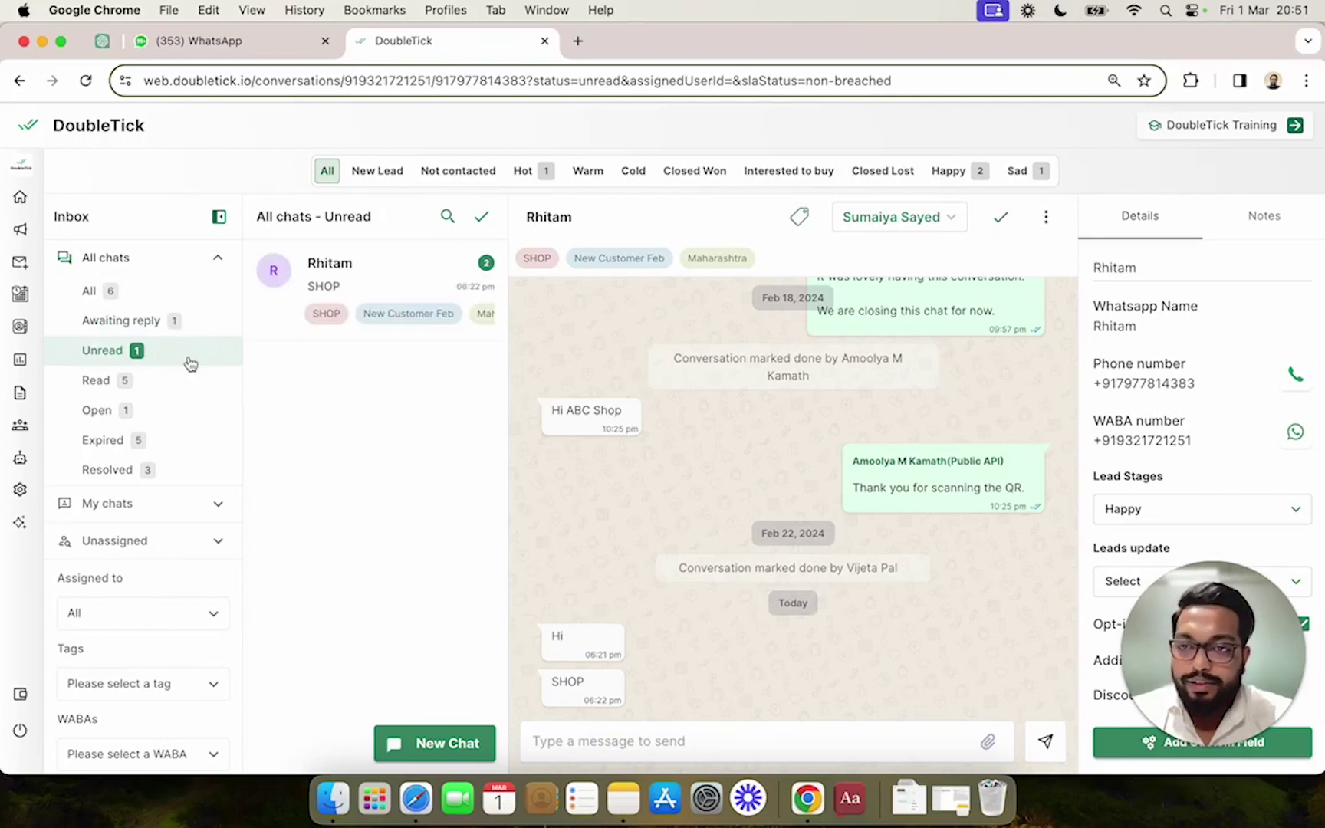
left_click(398, 279)
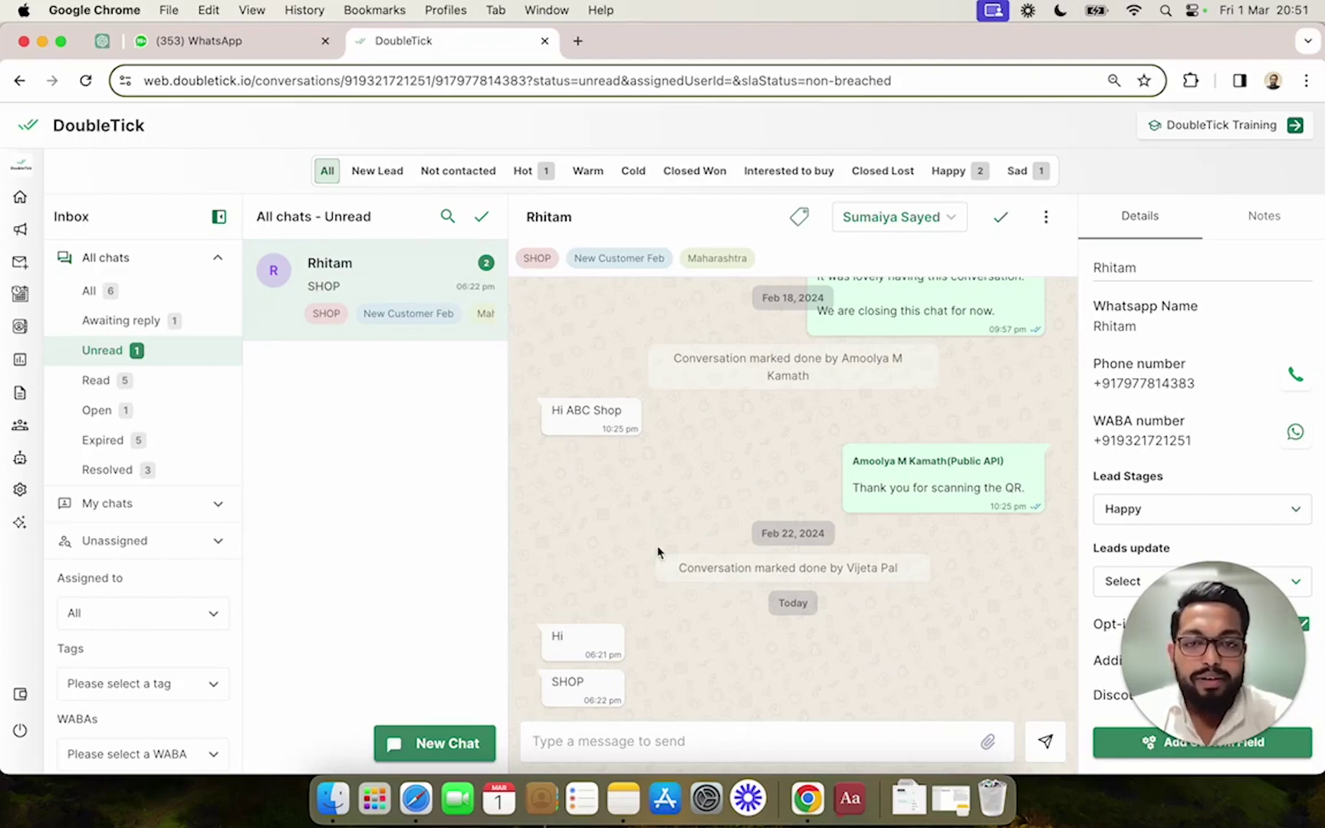
left_click(1047, 229)
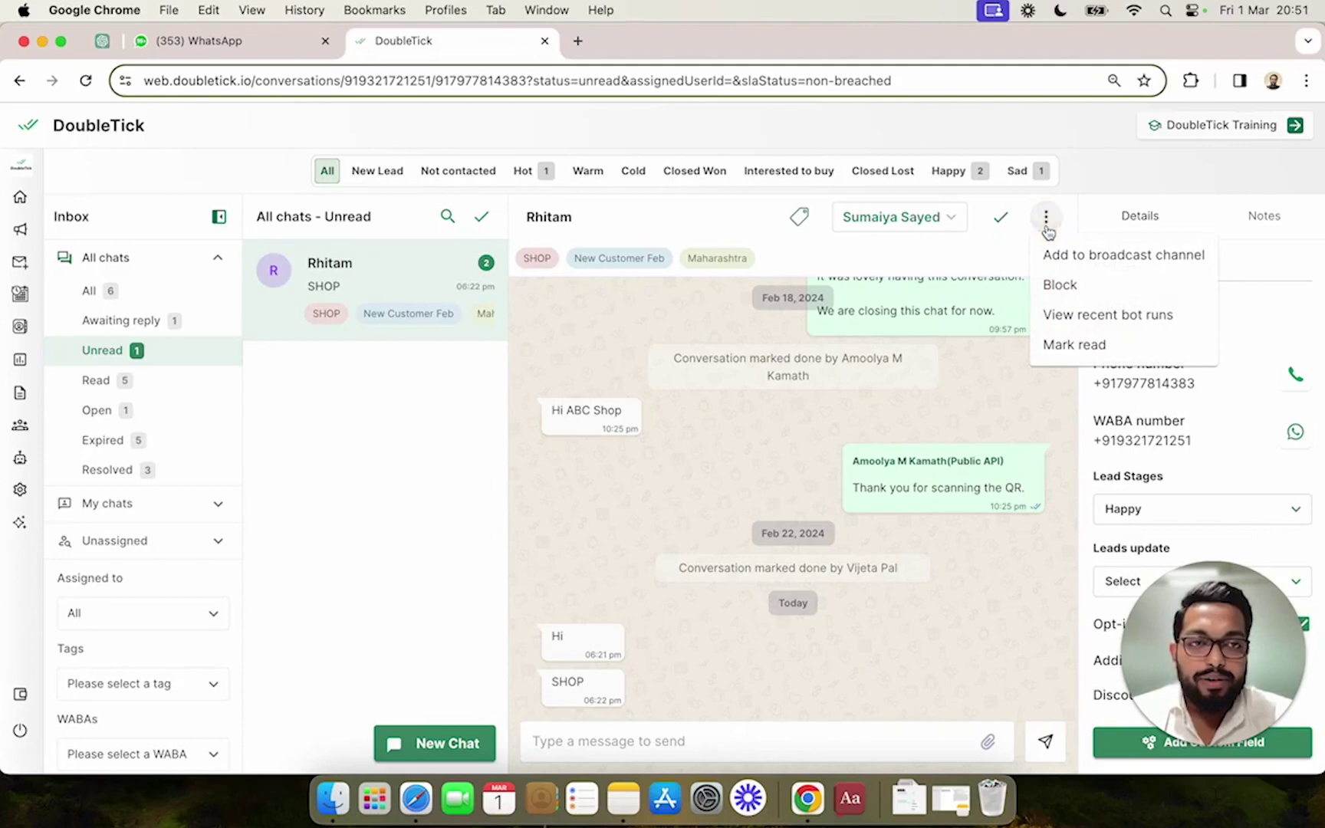
left_click(1073, 345)
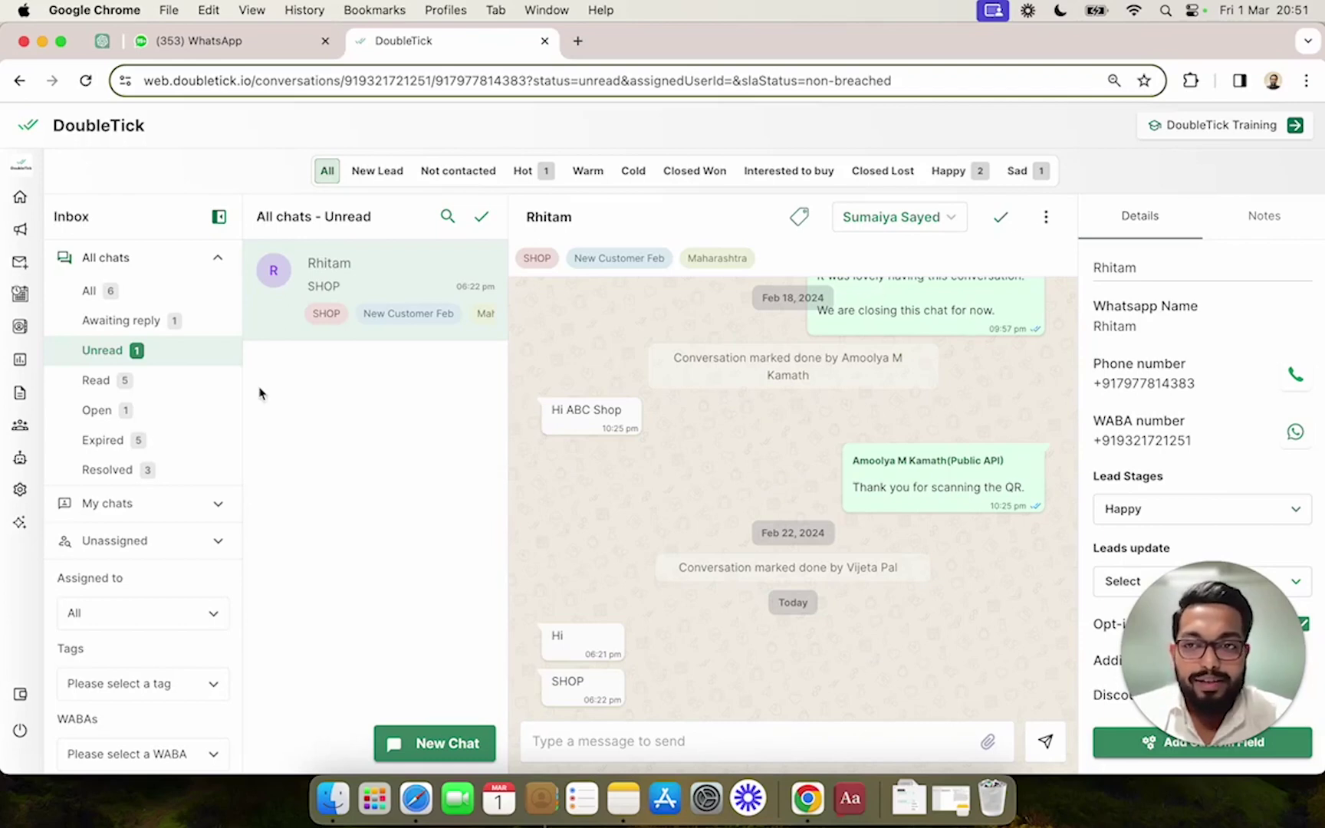
View the third conversation among the Read chats and the conversation among the Open chats
left_click(162, 390)
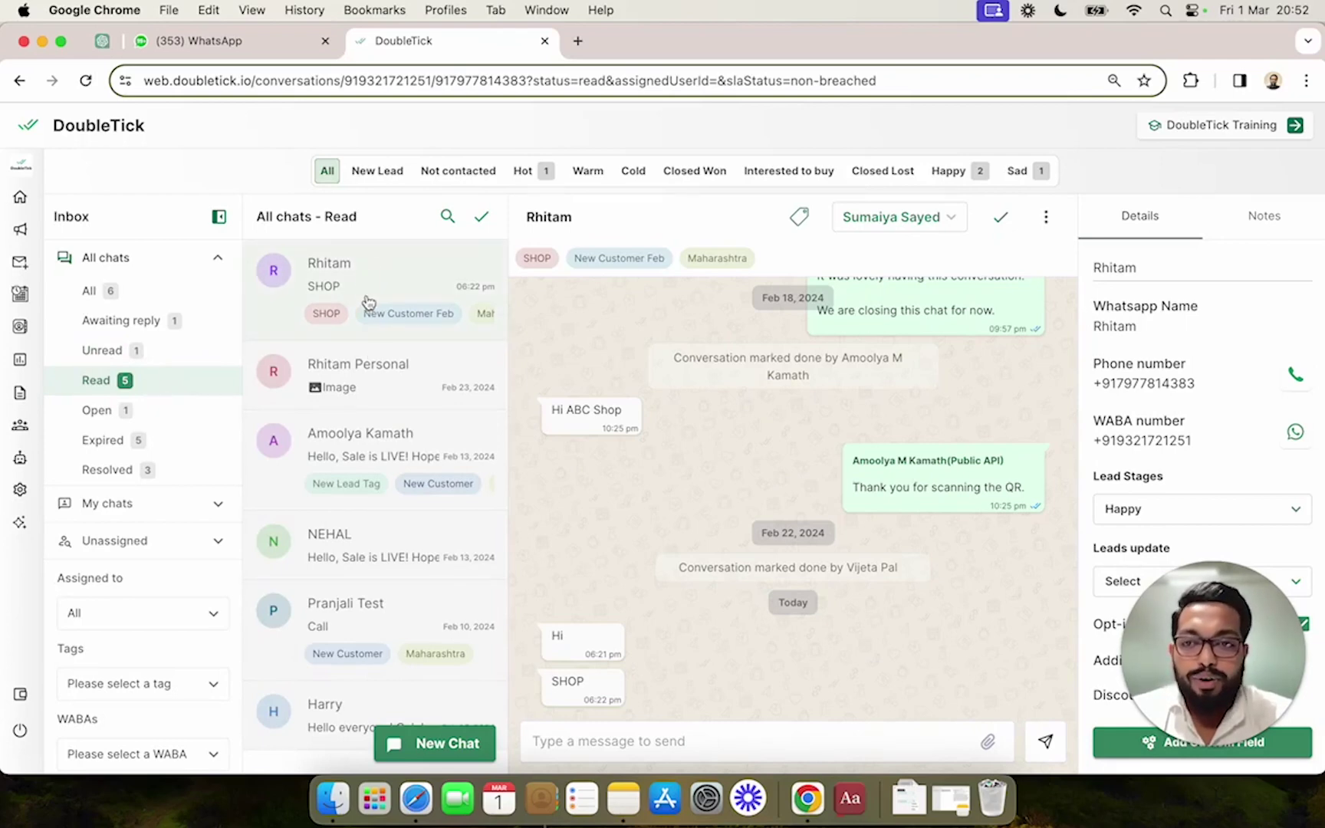
left_click(397, 451)
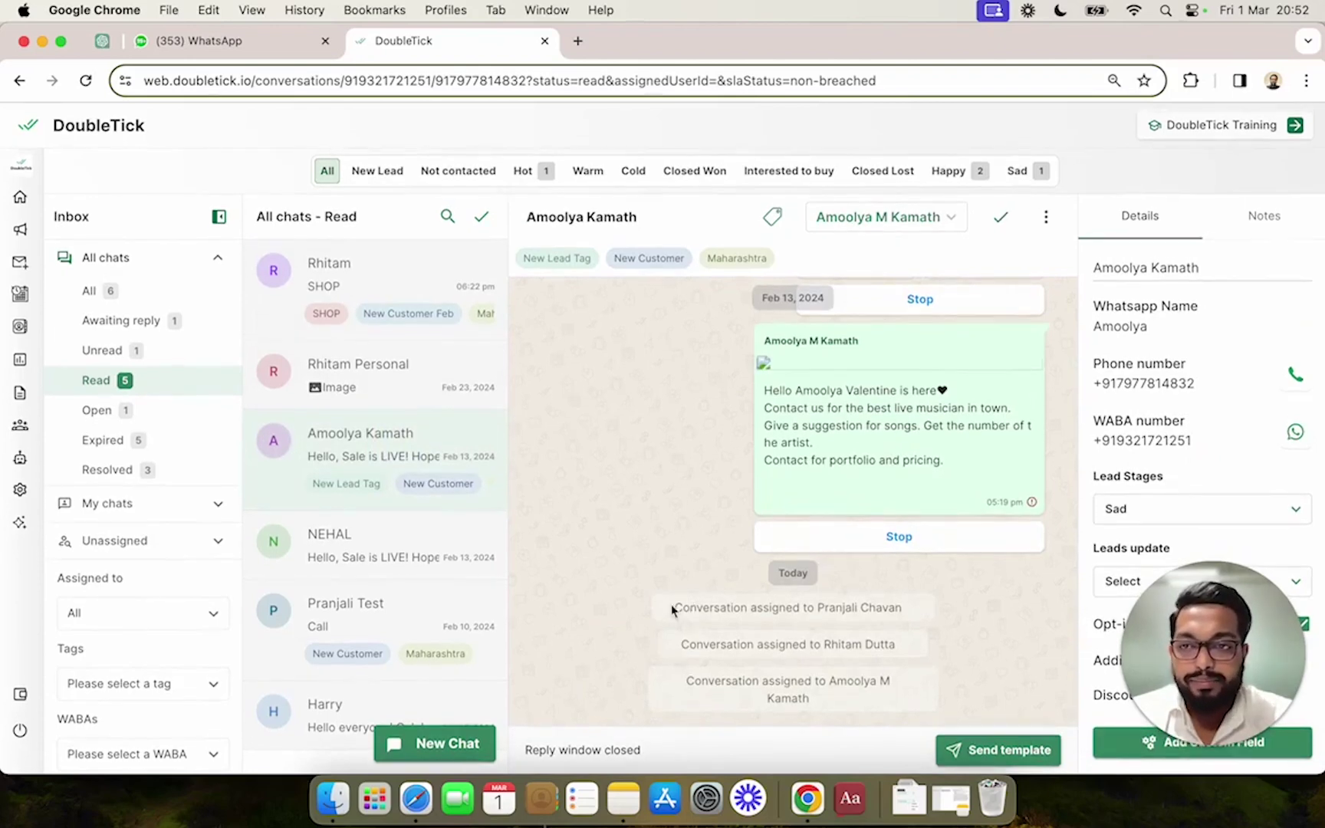
left_click(175, 412)
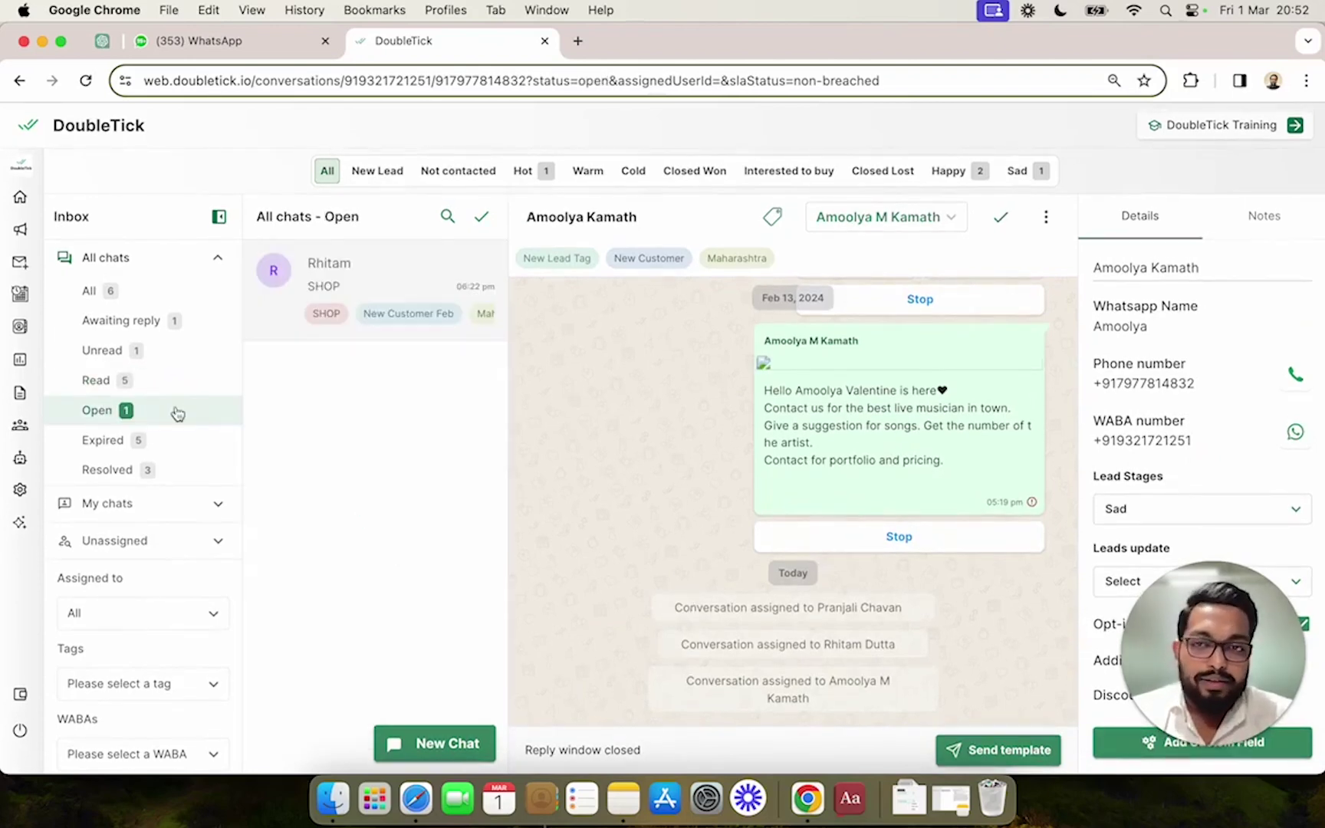
left_click(421, 267)
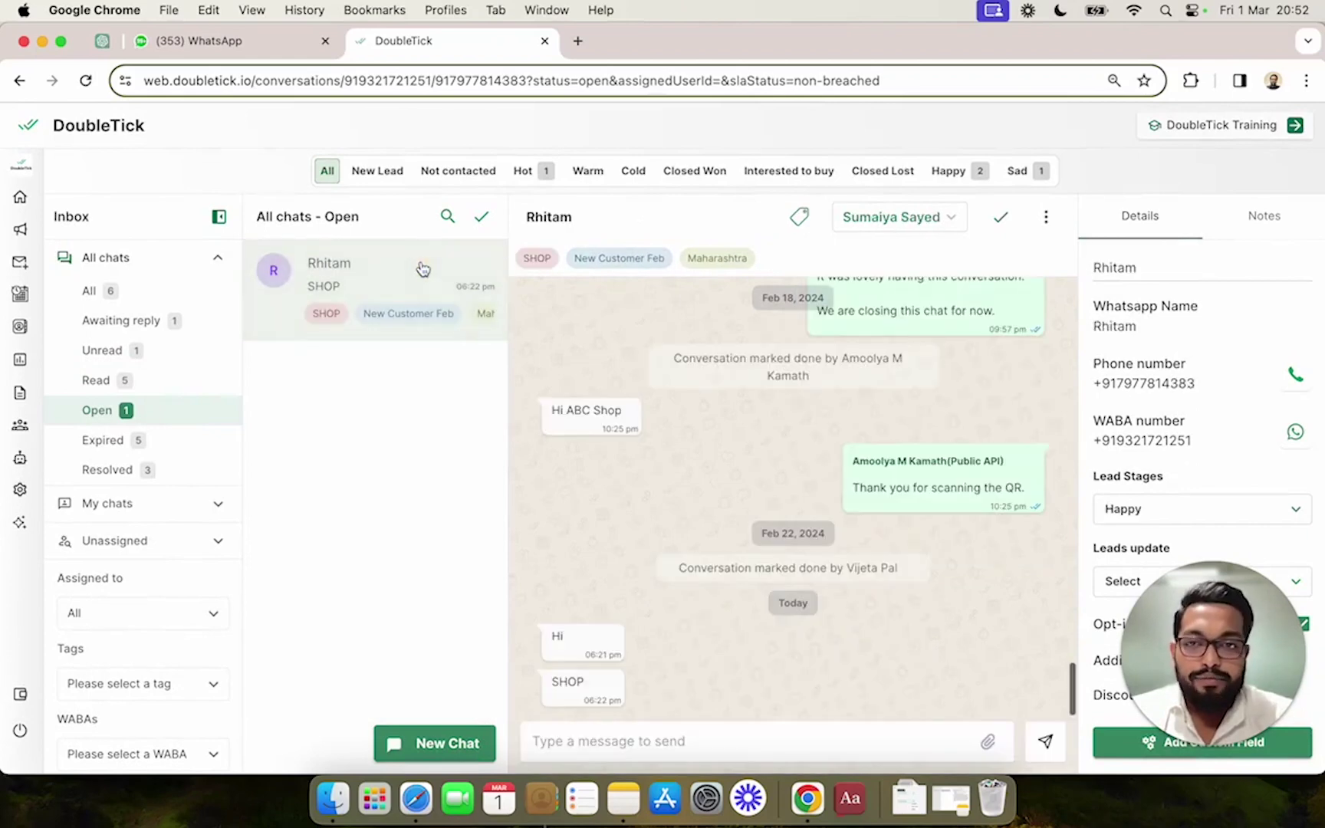
left_click(673, 742)
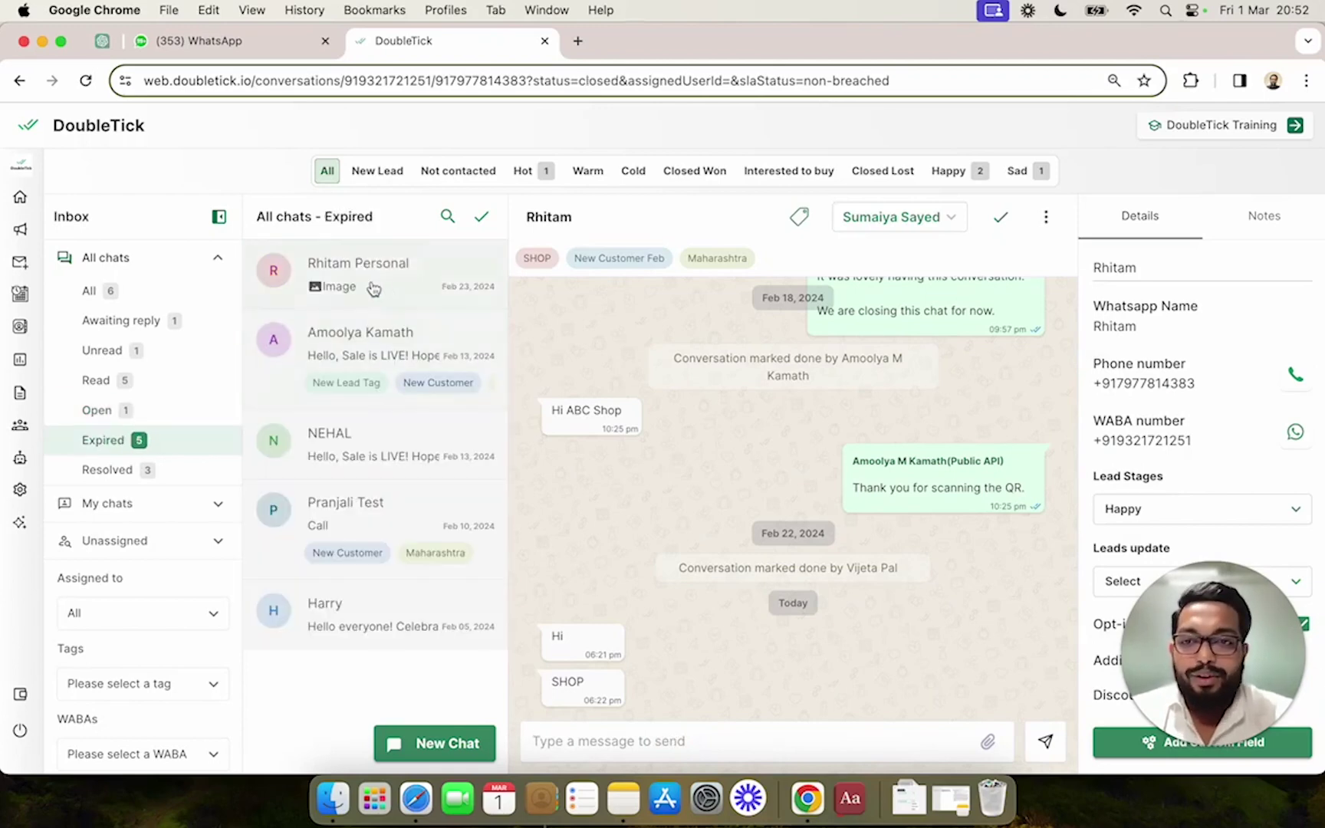
Open the first conversation among the Expired chats and view the message templates that can be sent to it
left_click(387, 287)
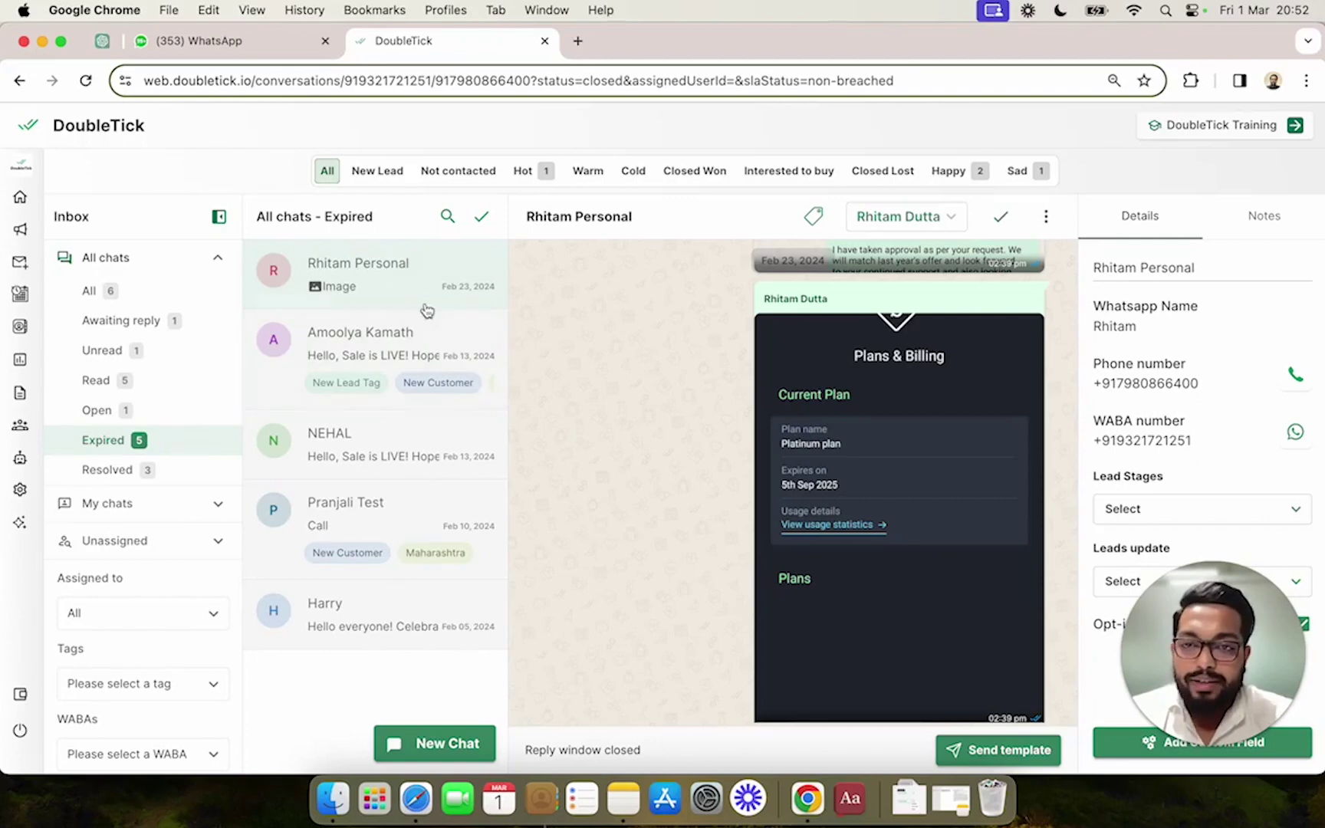
left_click(992, 751)
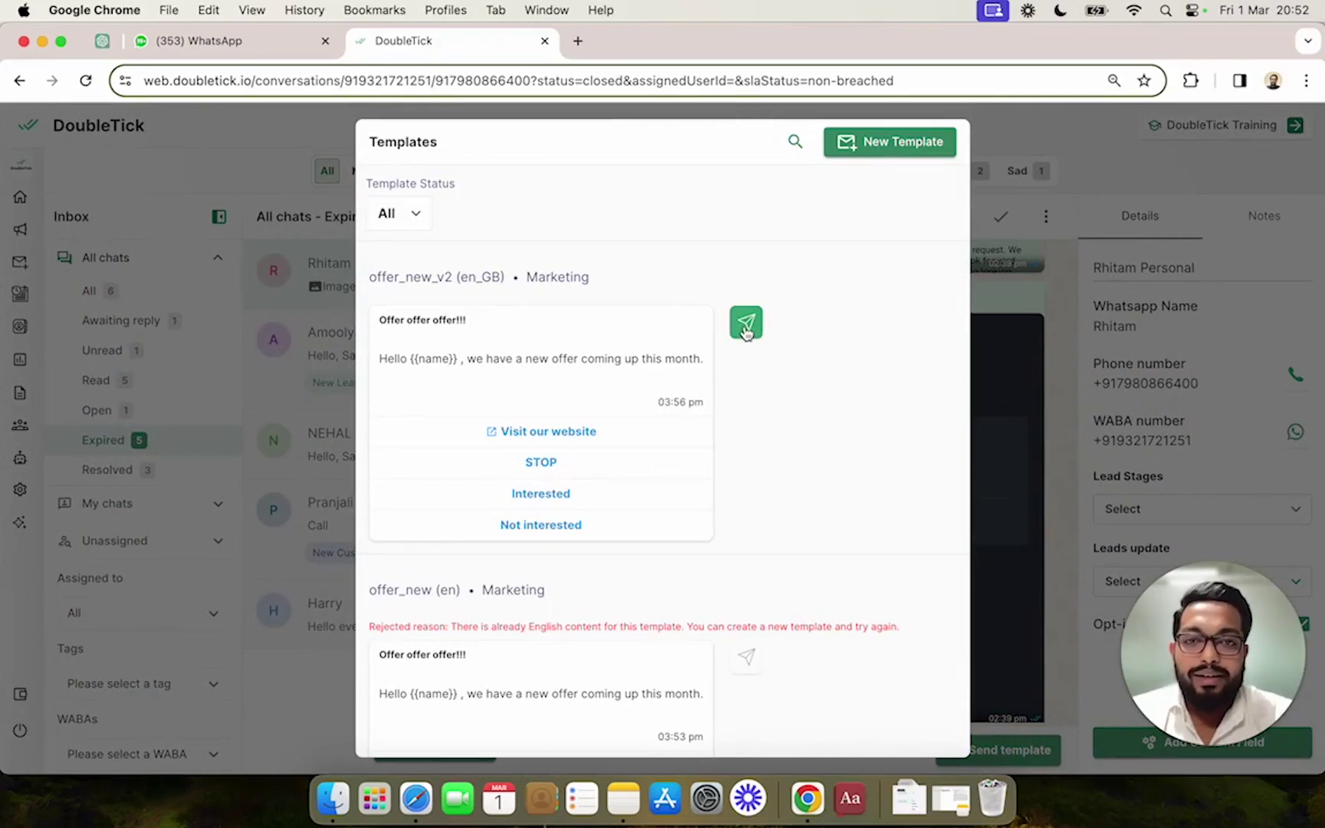
left_click(1065, 214)
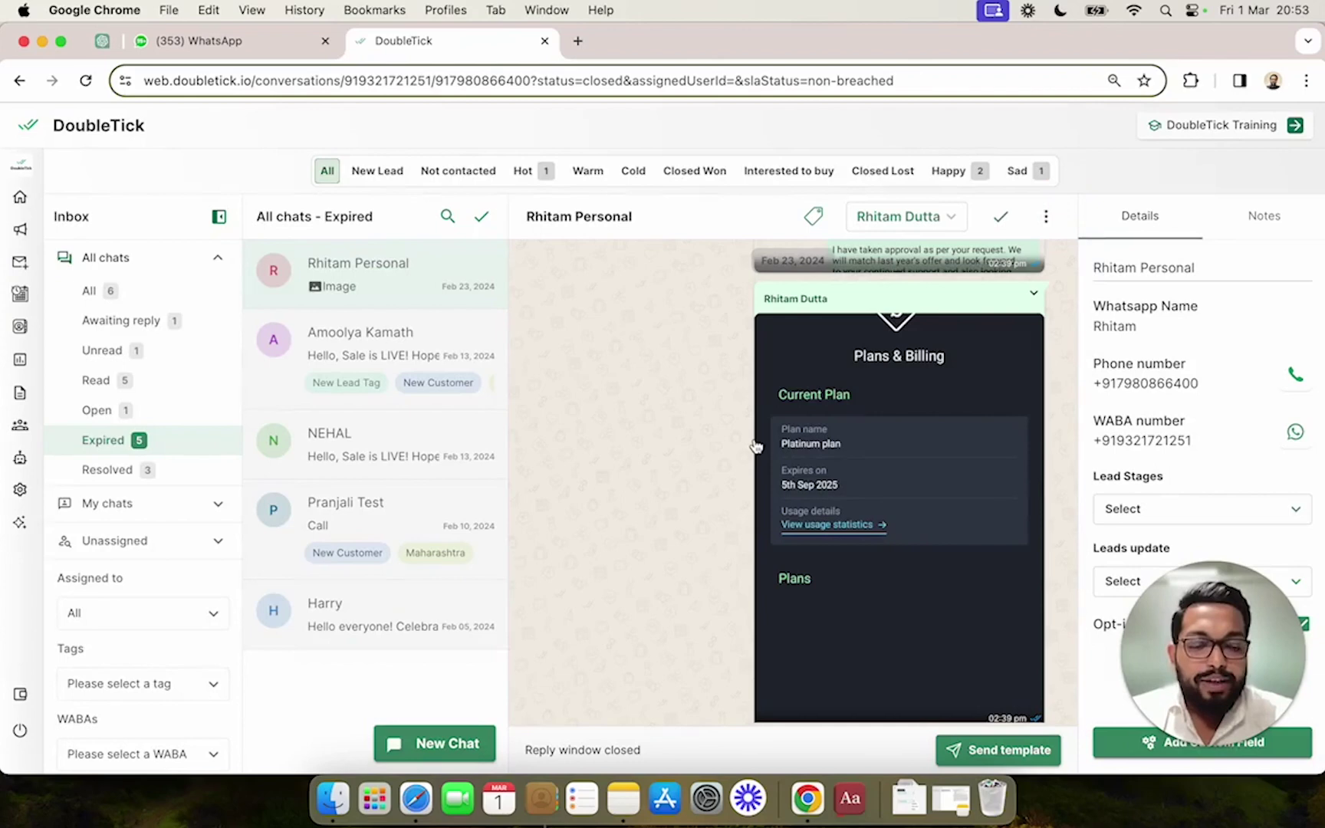
Mark the expired conversation as done and open it from the Resolved chats
left_click(1042, 220)
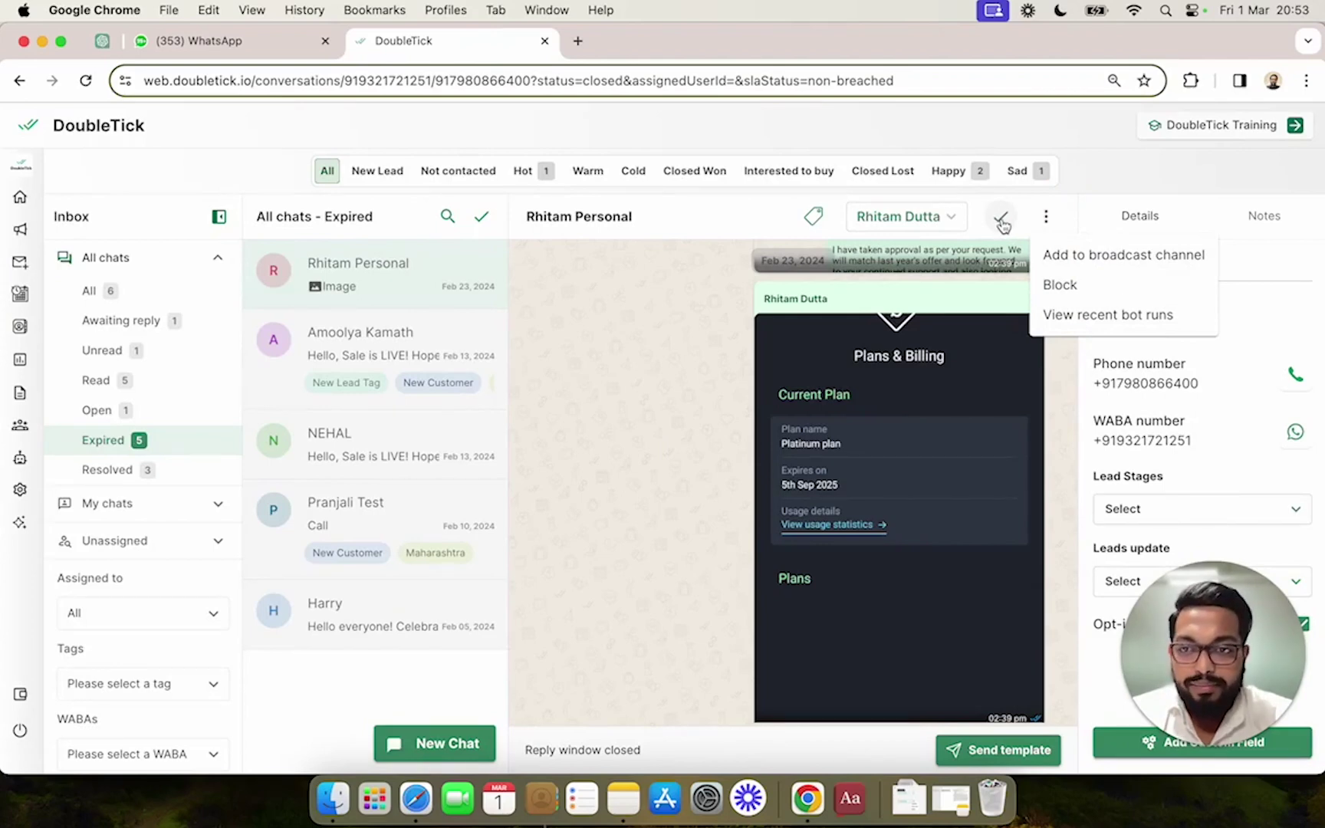
left_click(1001, 222)
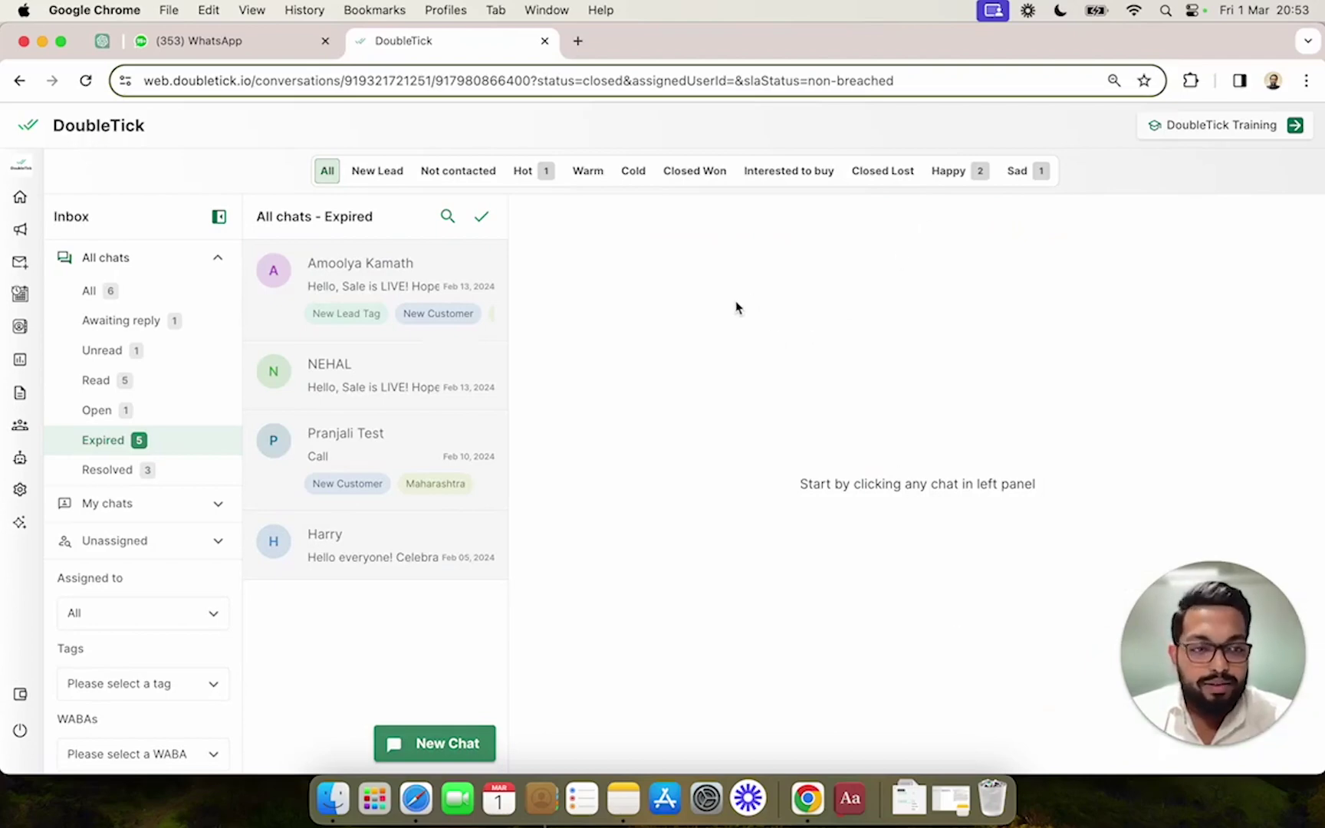
left_click(181, 475)
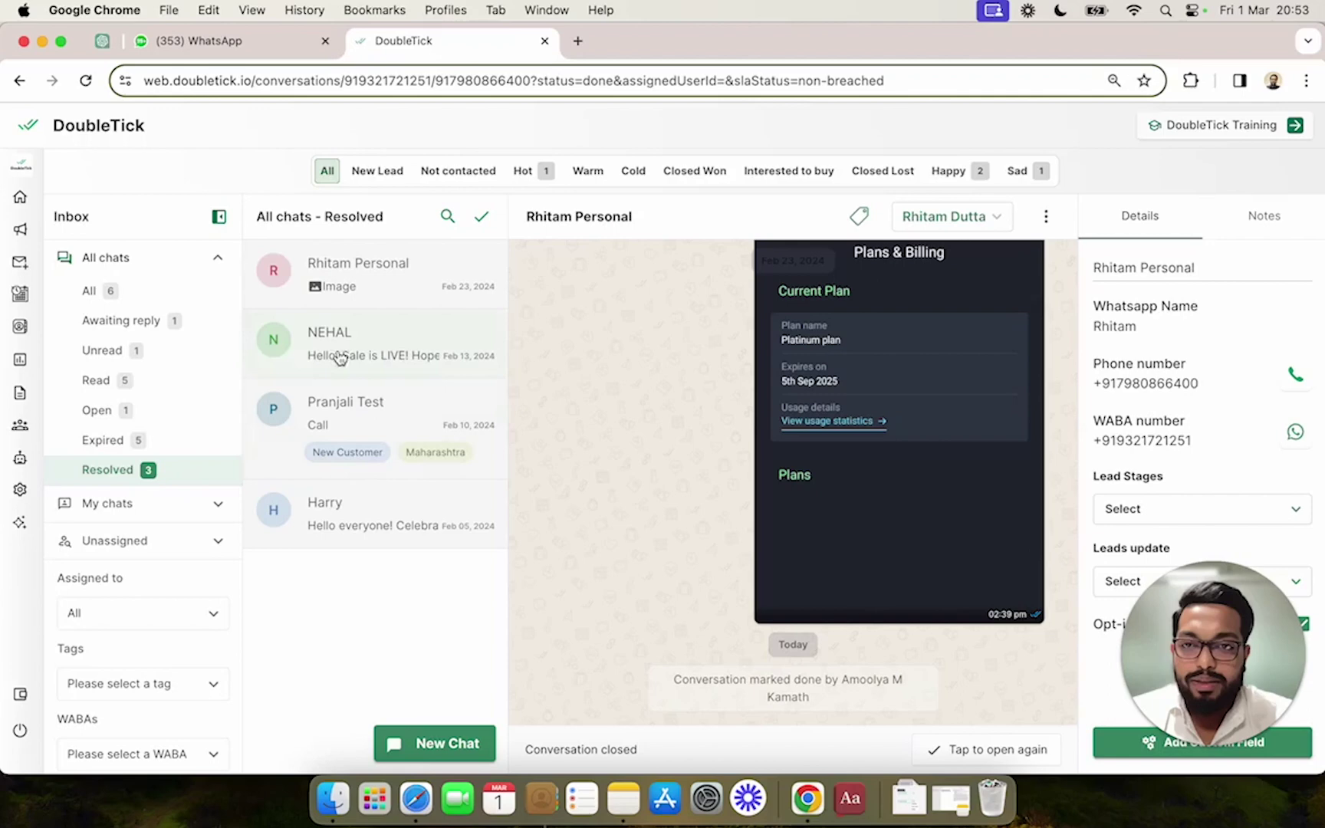
left_click(415, 291)
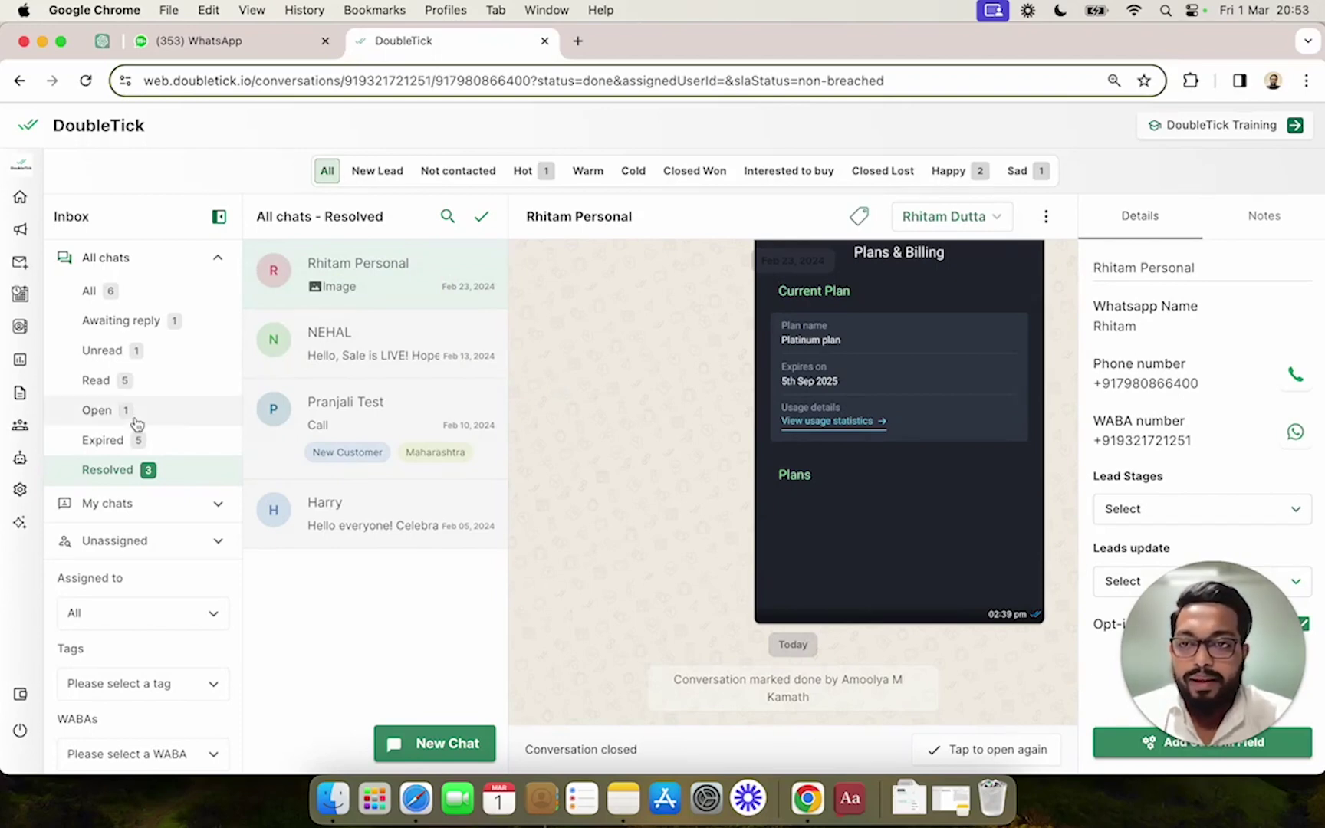
Expand the My chats group and the Unassigned group to view the status filters each one offers
left_click(172, 506)
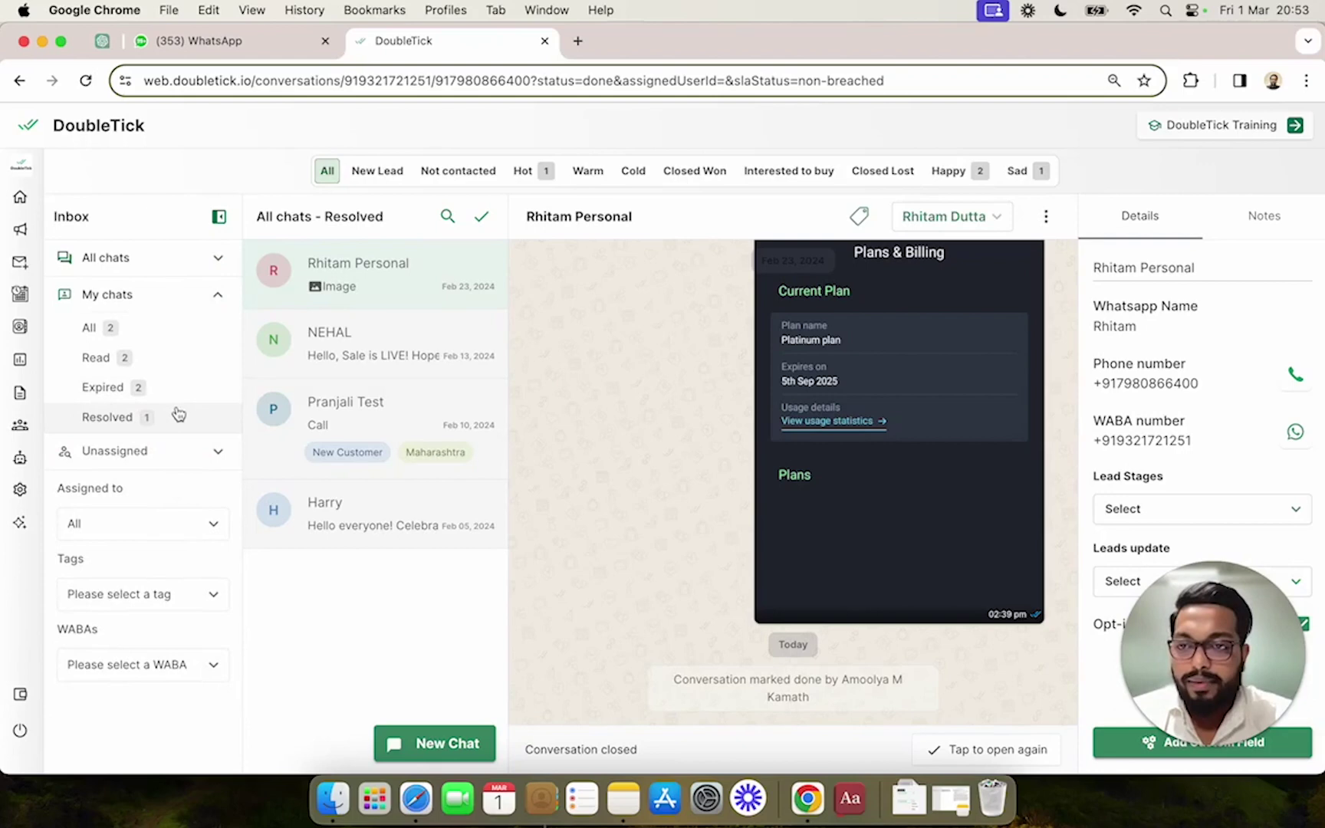
left_click(184, 451)
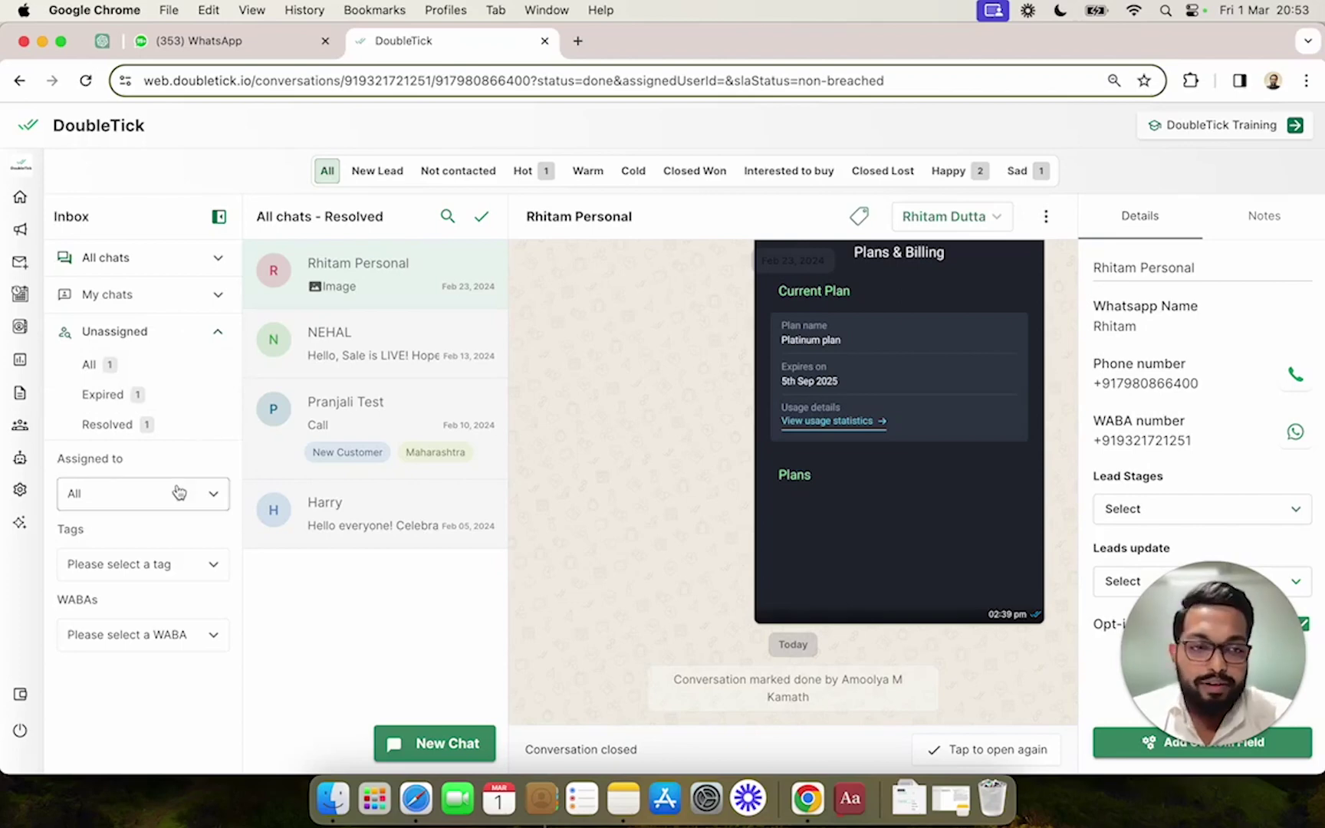
left_click(67, 459)
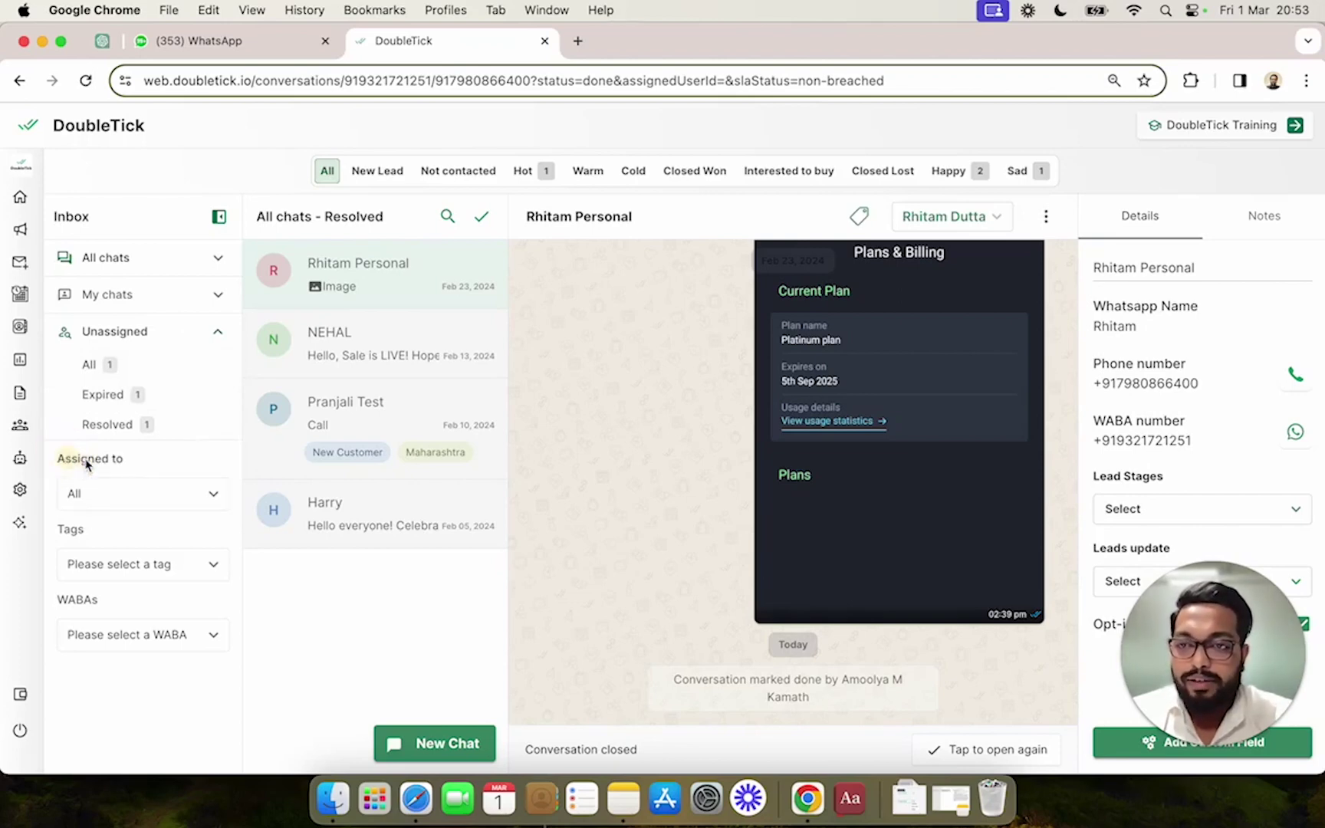
List the Read chats under All chats and limit them to those assigned to the logged-in agent
left_click(158, 493)
left_click(177, 264)
left_click(177, 265)
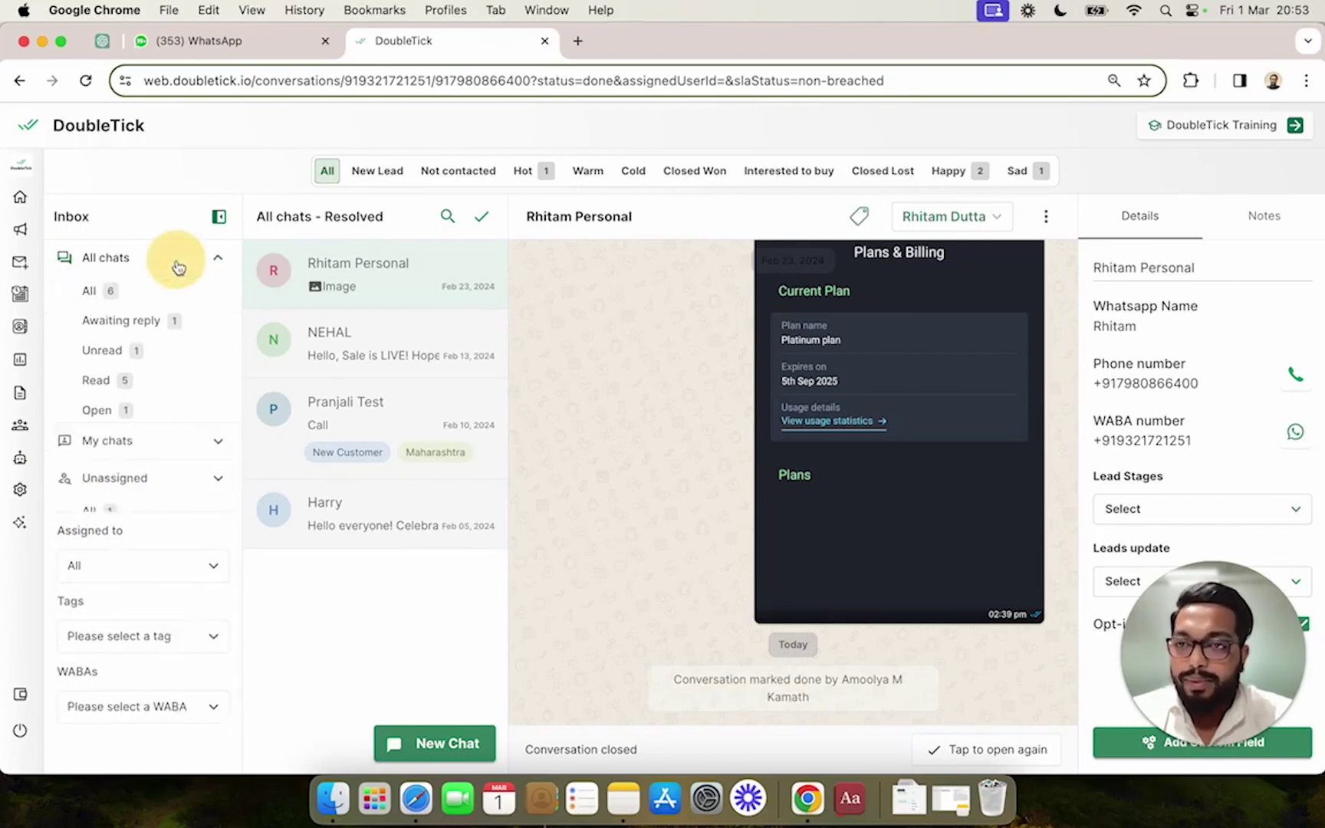
left_click(174, 296)
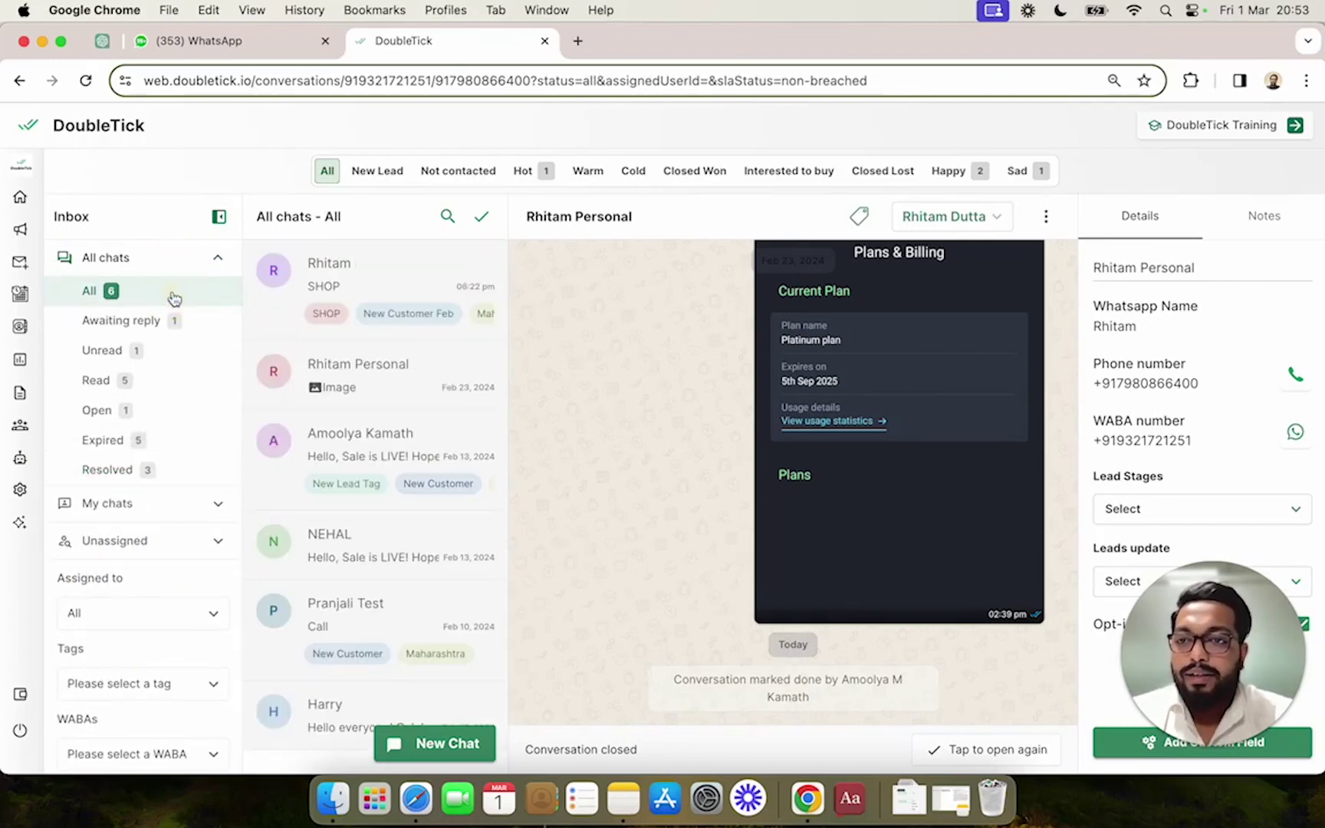
left_click(183, 387)
left_click(175, 613)
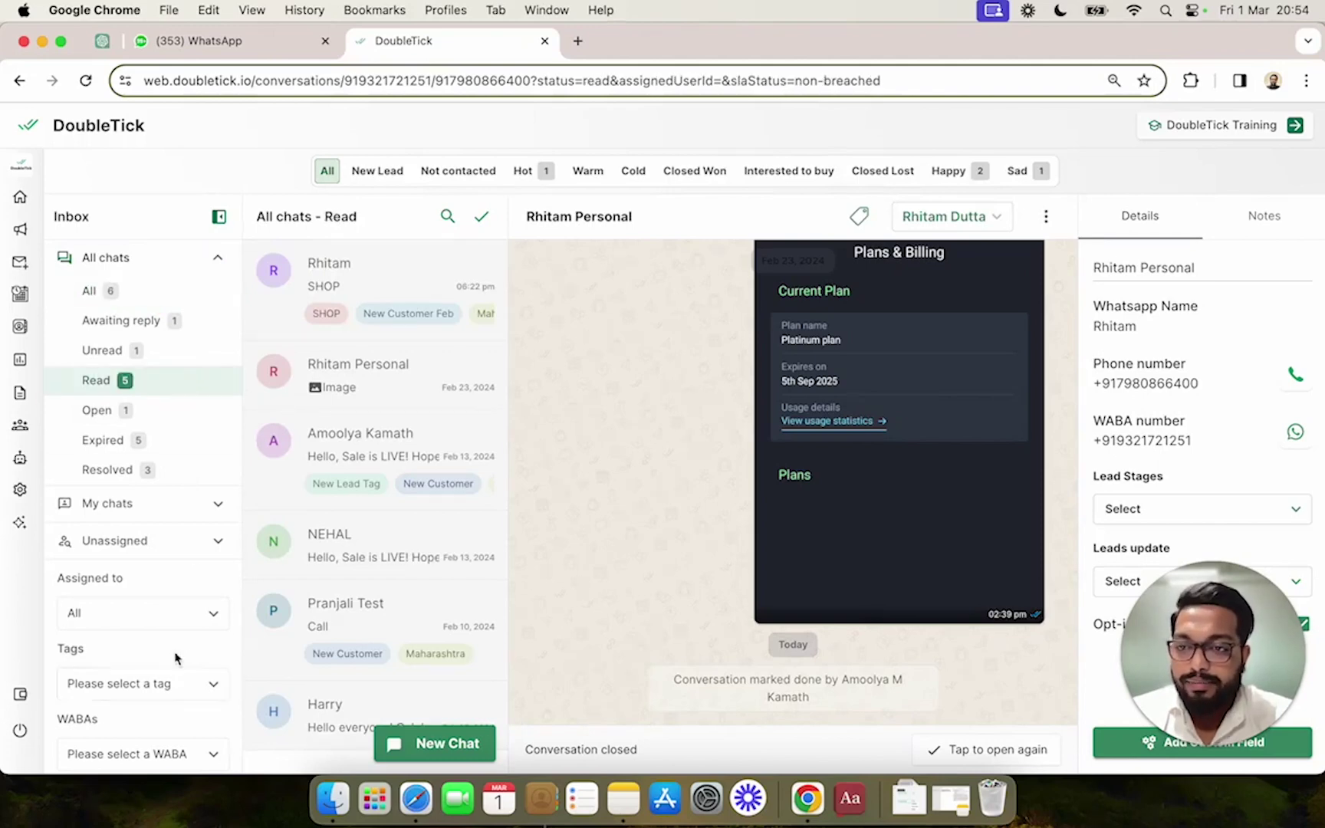
left_click(175, 654)
left_click(148, 717)
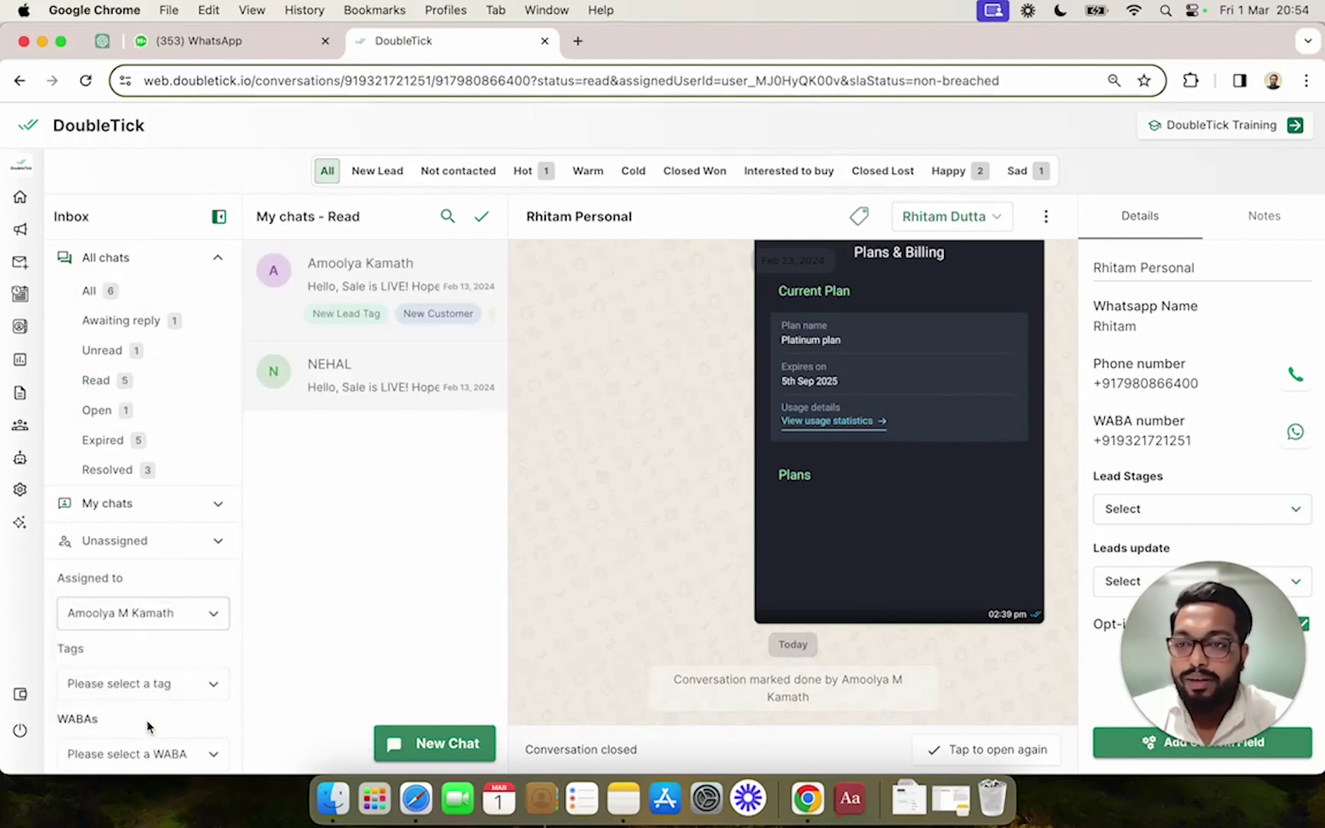
Narrow the chat list to the New Customer tag and the DoubleTick Training WABA
scroll(190, 564, "down", 1)
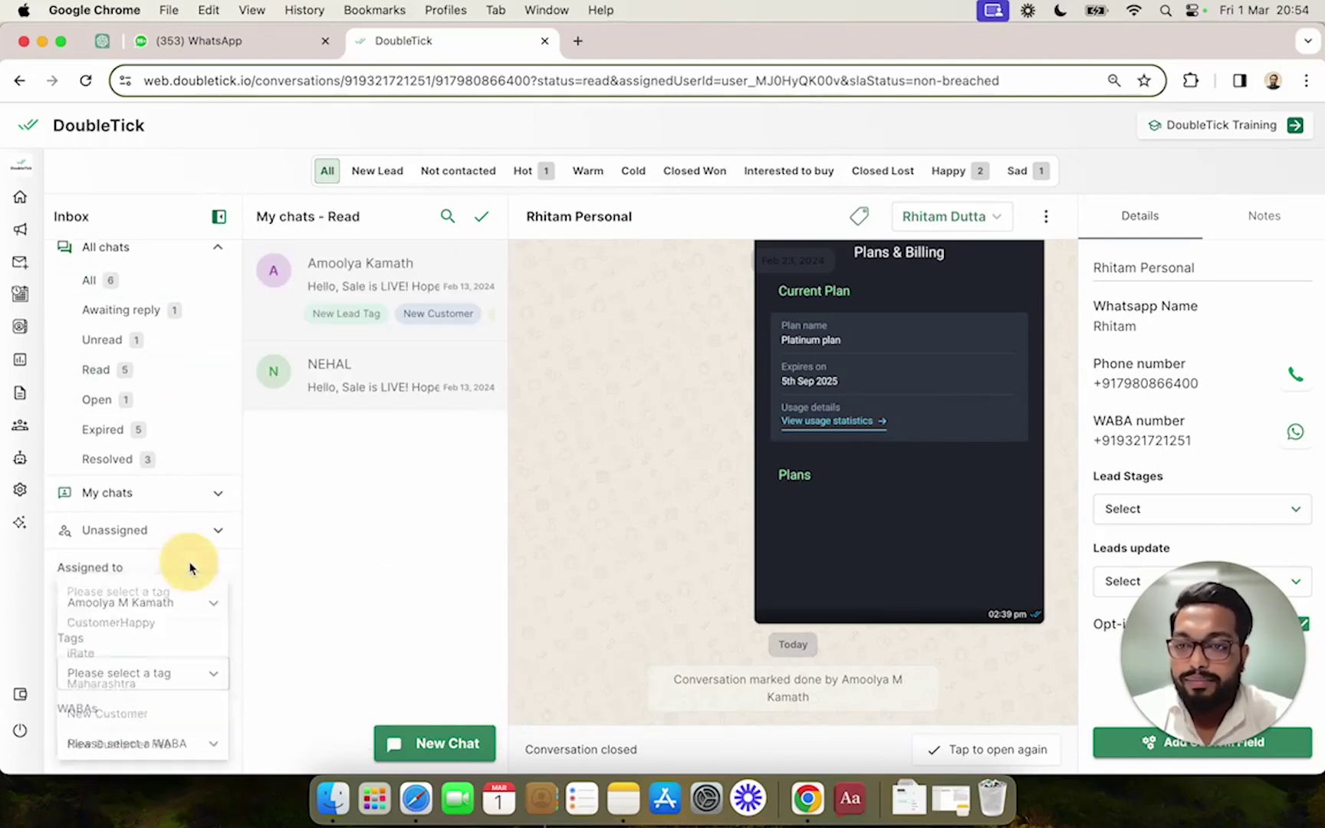
left_click(160, 678)
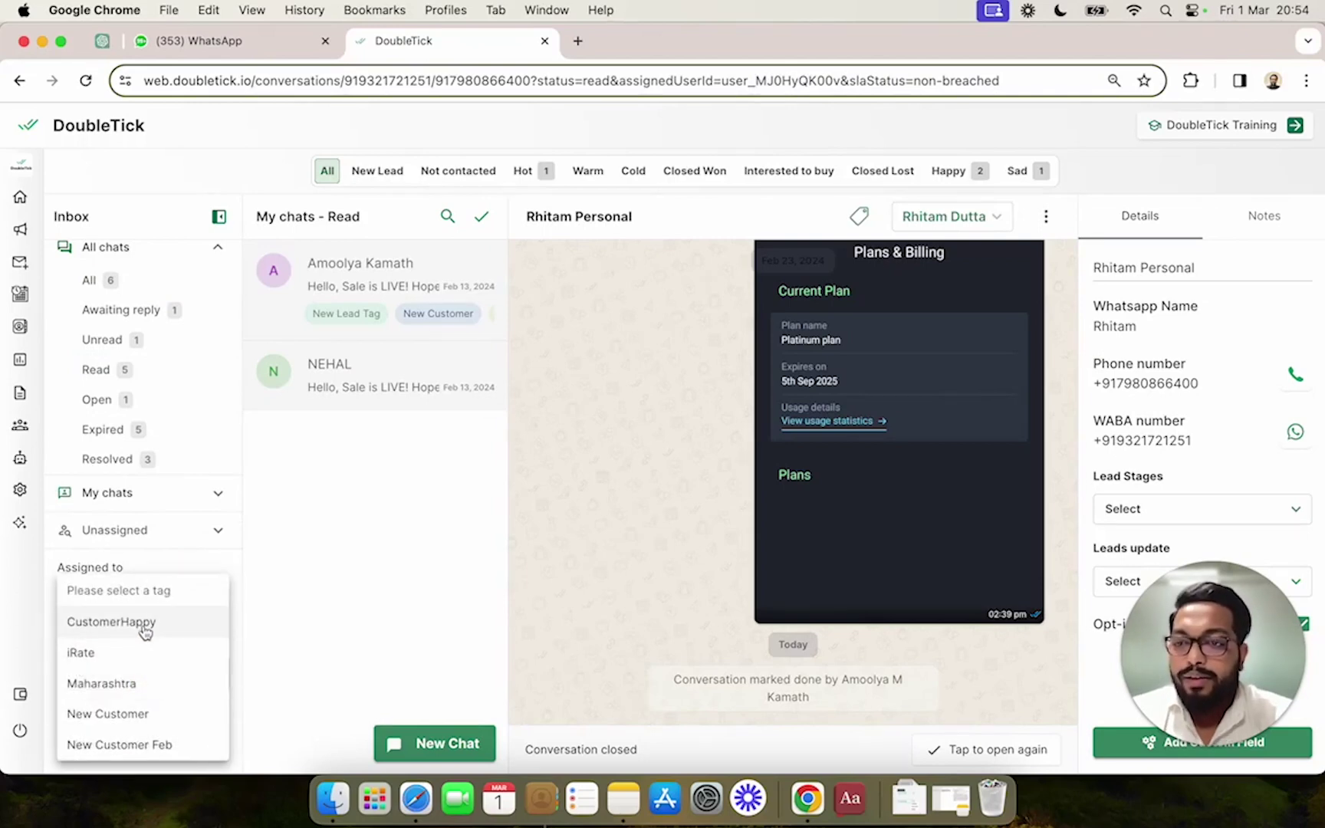
left_click(141, 714)
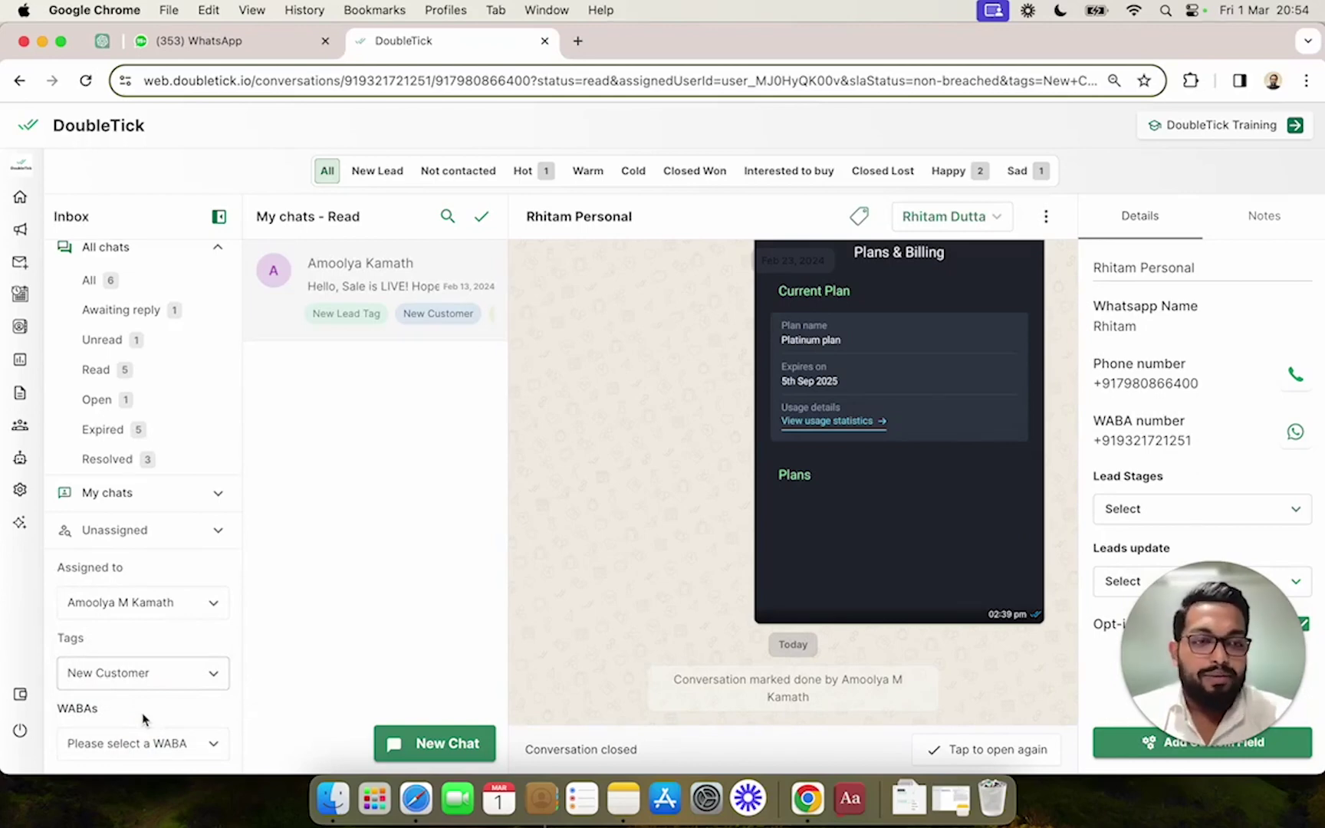
mouse_move(81, 189)
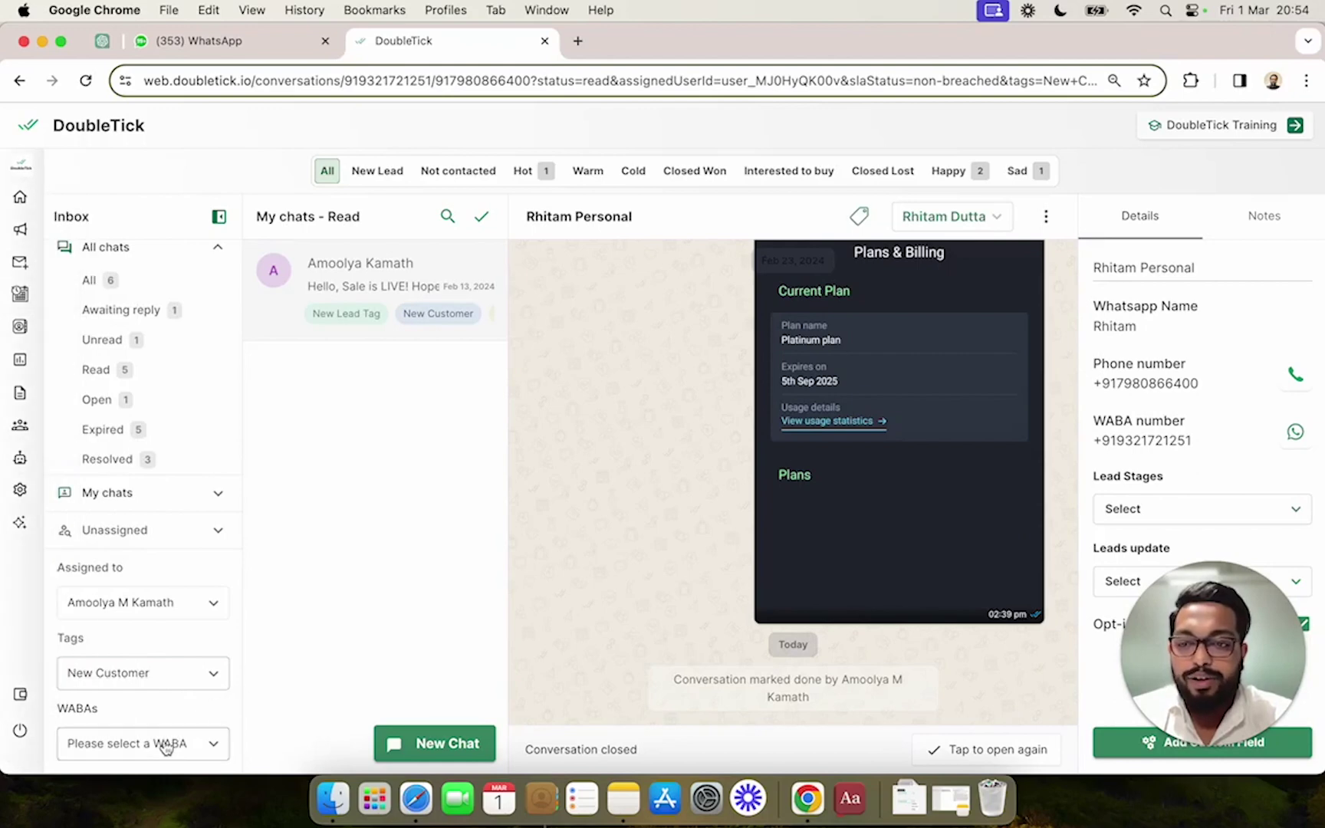
left_click(164, 745)
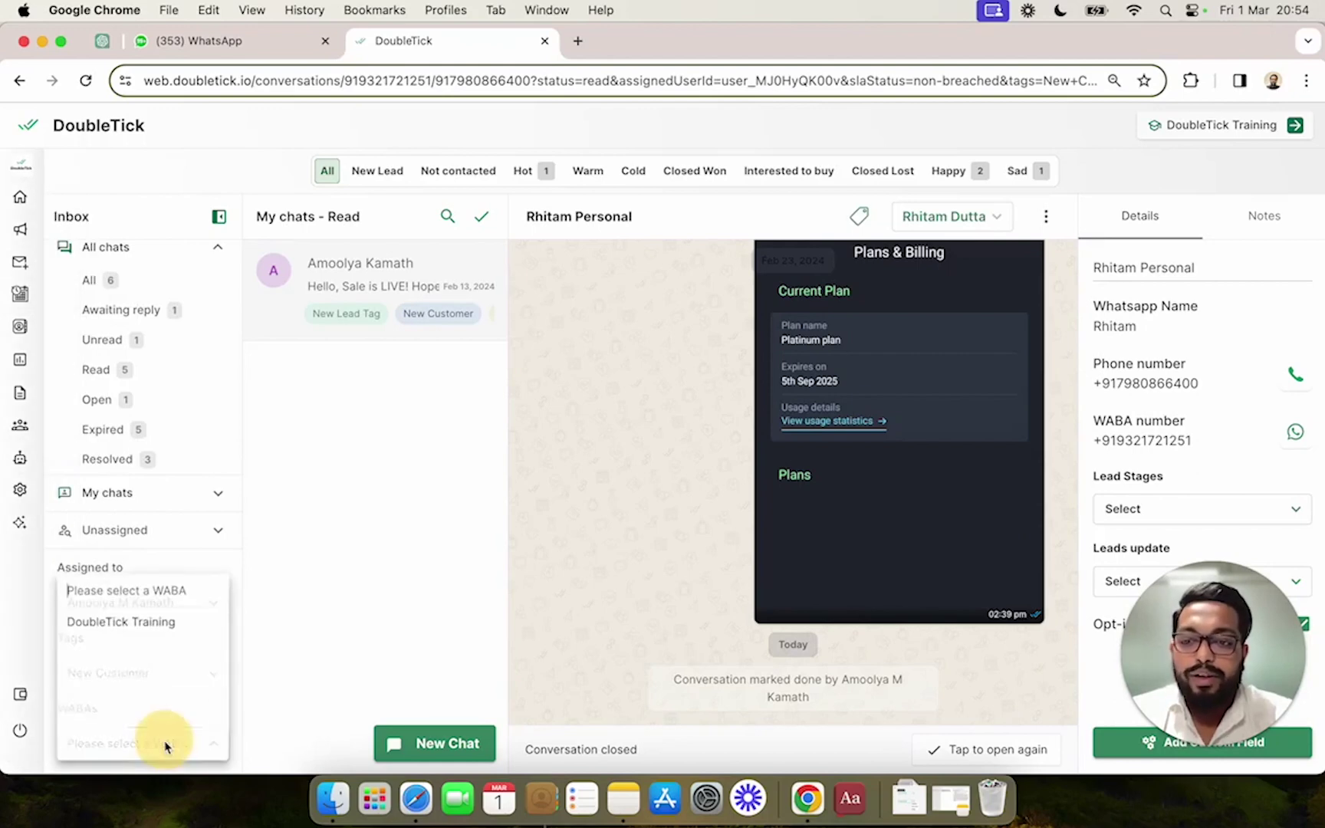
left_click(167, 630)
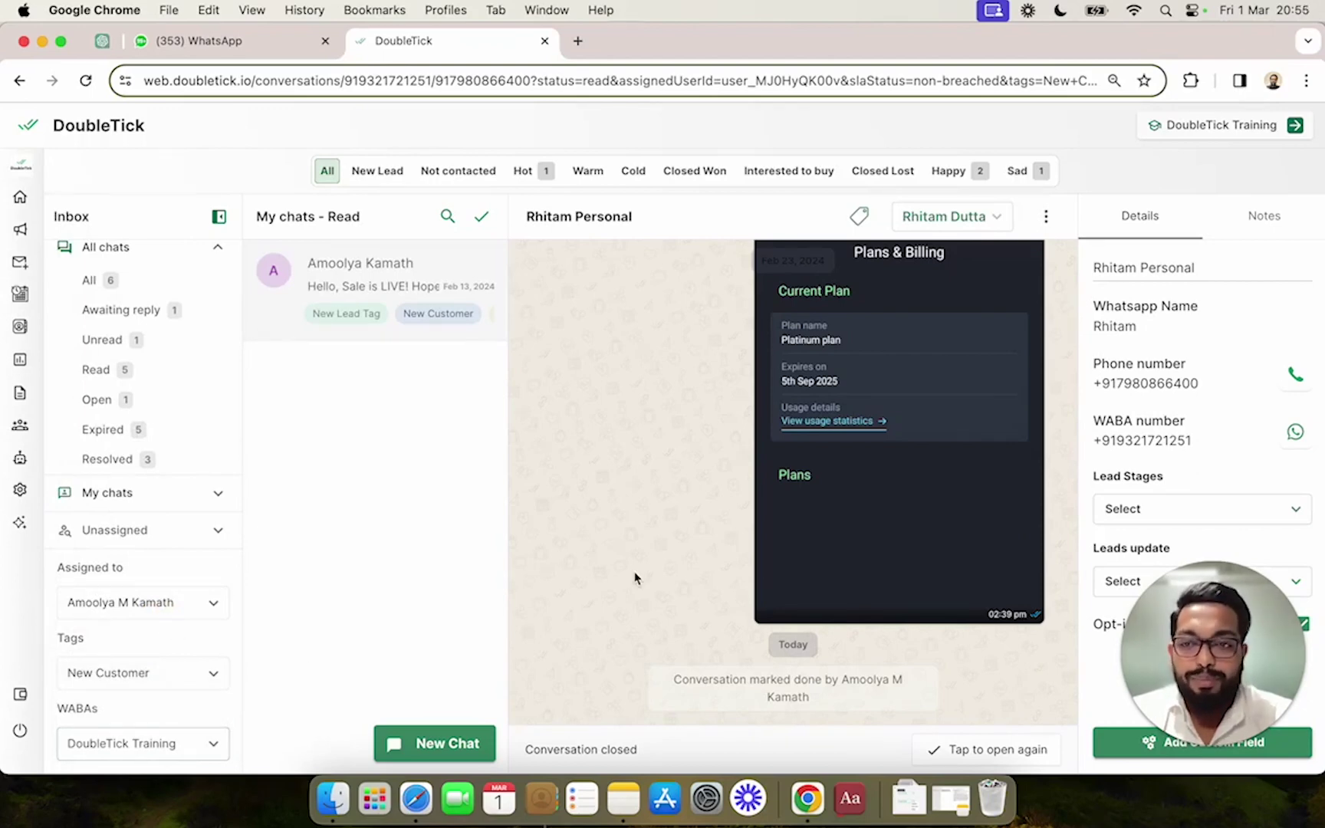
Show chats of every status under All chats, keeping the tag and WABA filters
left_click(164, 348)
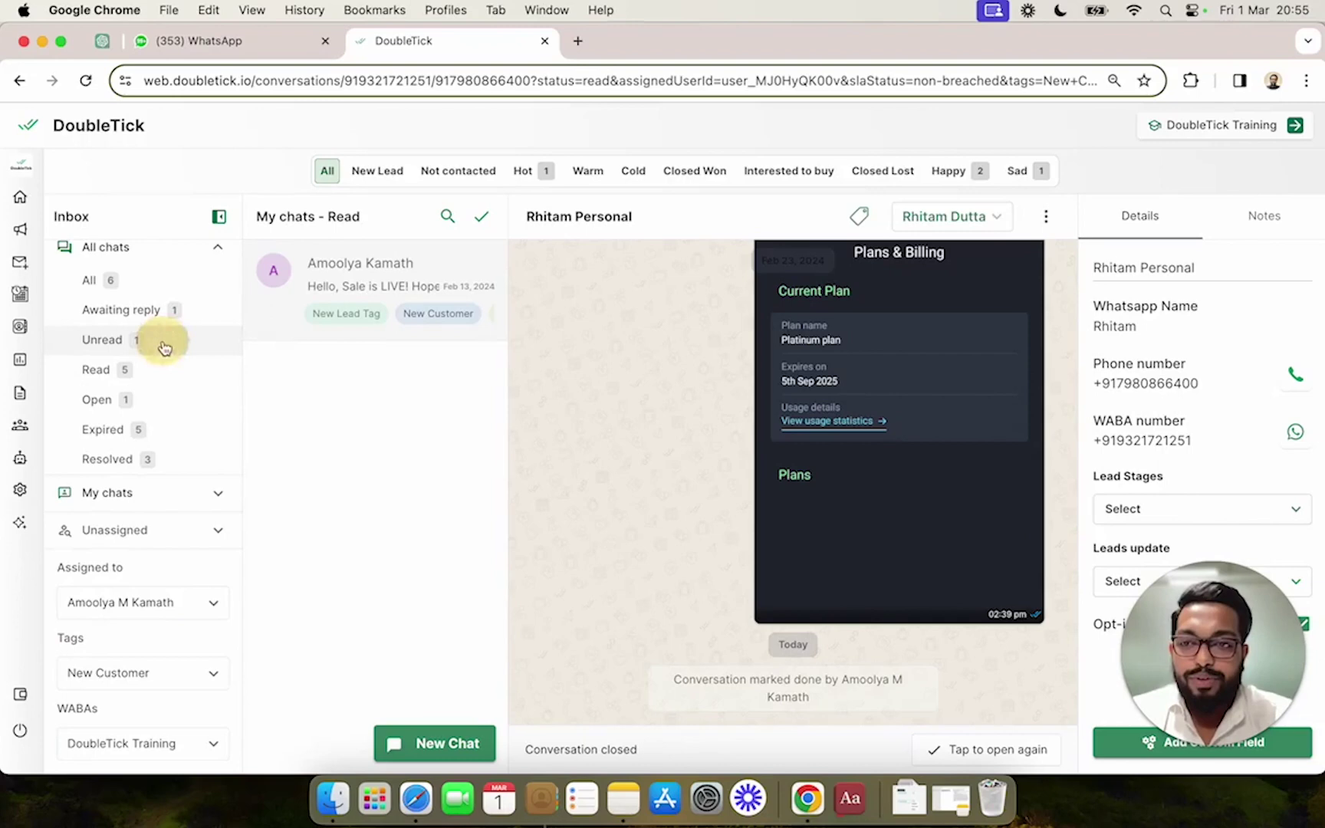
left_click(140, 285)
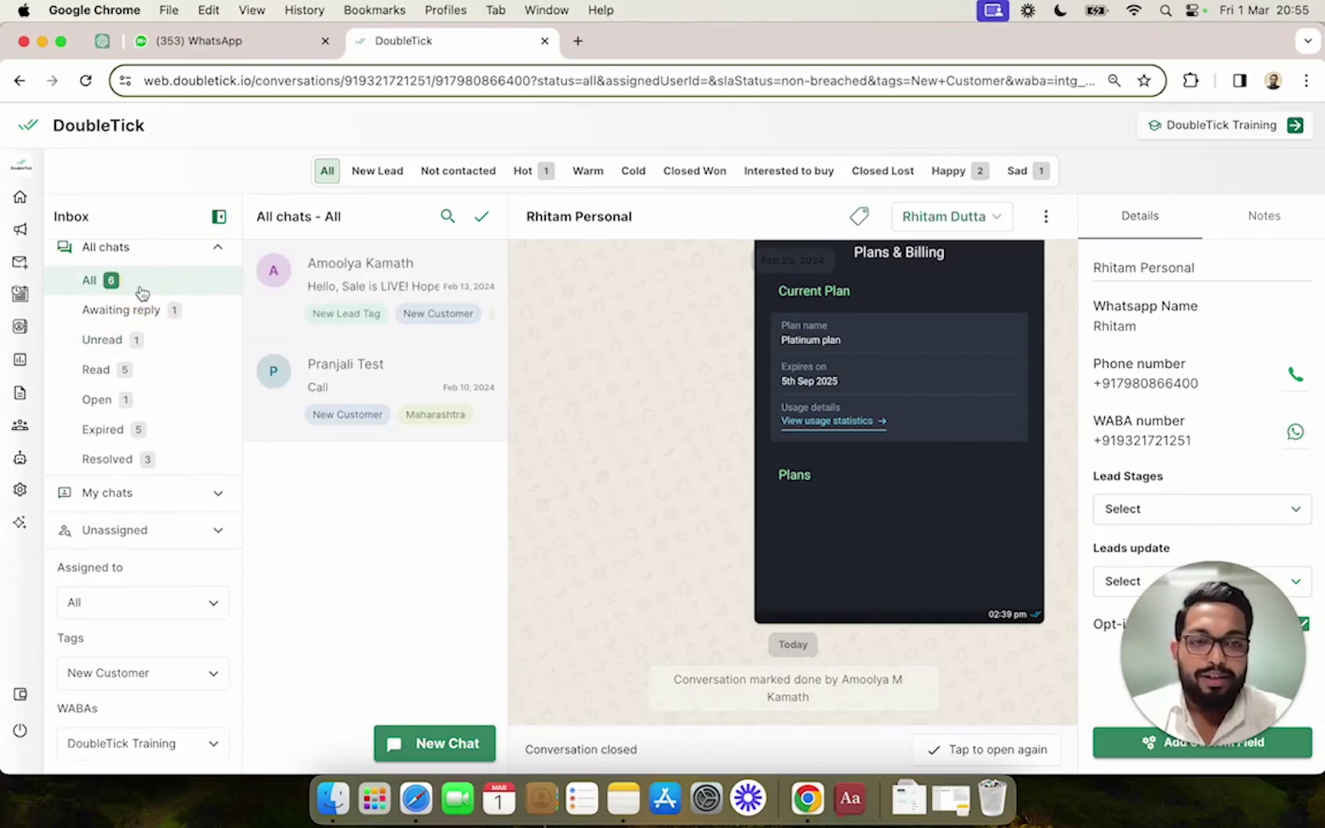